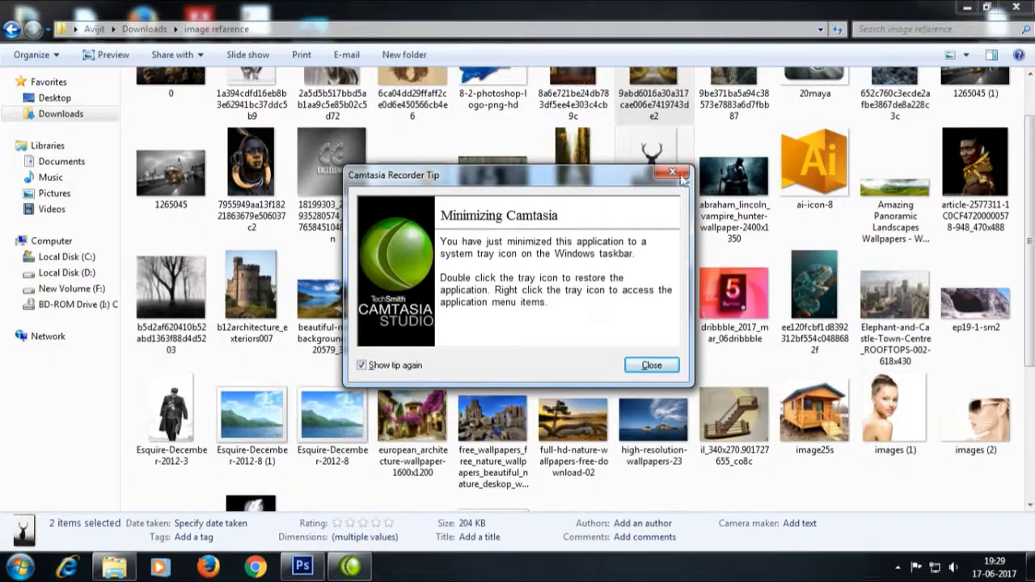
# - Dismiss the recorder tip and drag the forest-road and deer photos into Photoshop
pyautogui.moveTo(657, 173); pyautogui.dragTo(670, 225)
pyautogui.click(676, 225)
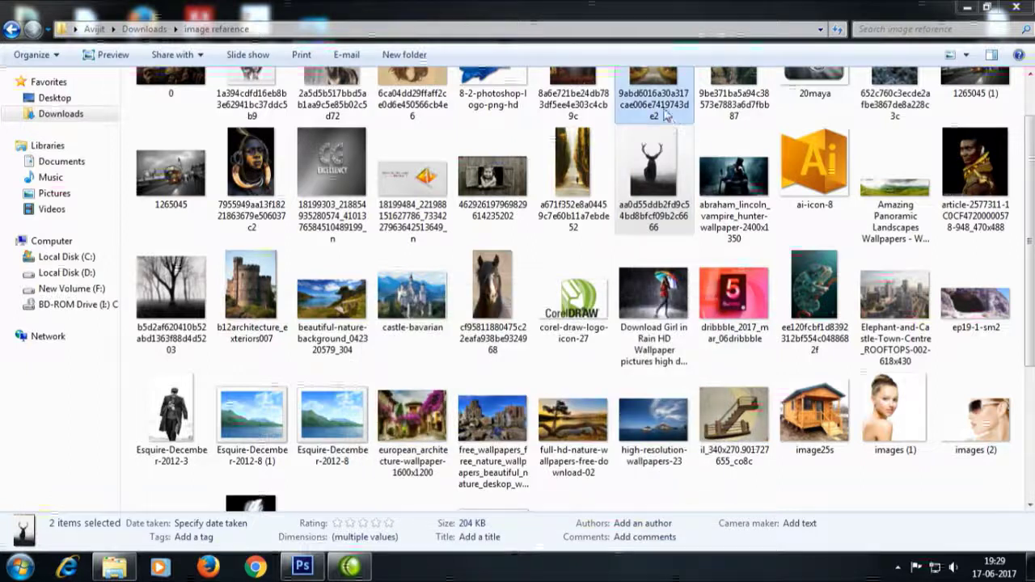
pyautogui.scroll(1, 684, 323)
pyautogui.keyDown('shift'); pyautogui.click(654, 125); pyautogui.keyUp('shift')
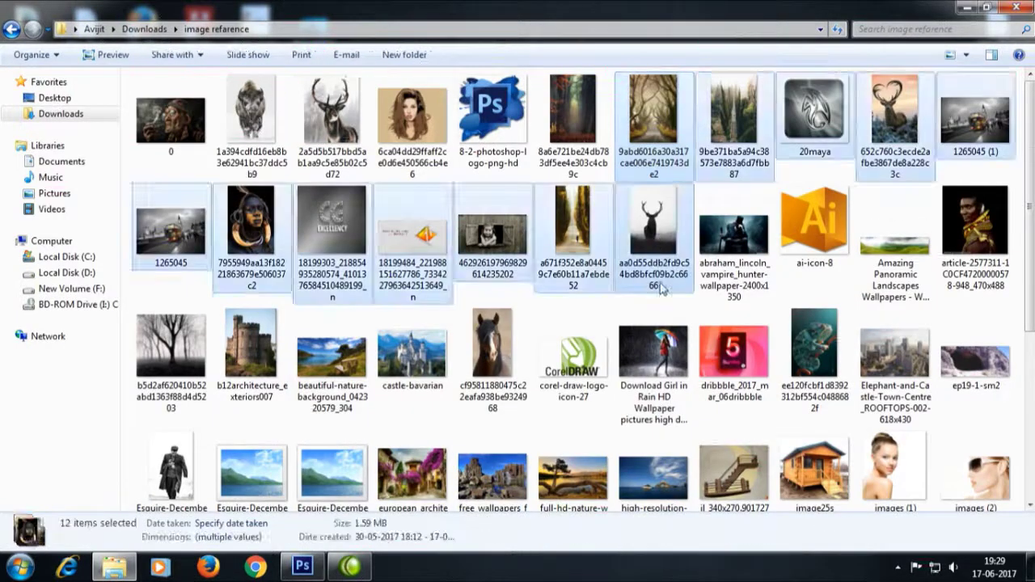
pyautogui.click(654, 125)
pyautogui.keyDown('ctrl'); pyautogui.click(654, 263); pyautogui.keyUp('ctrl')
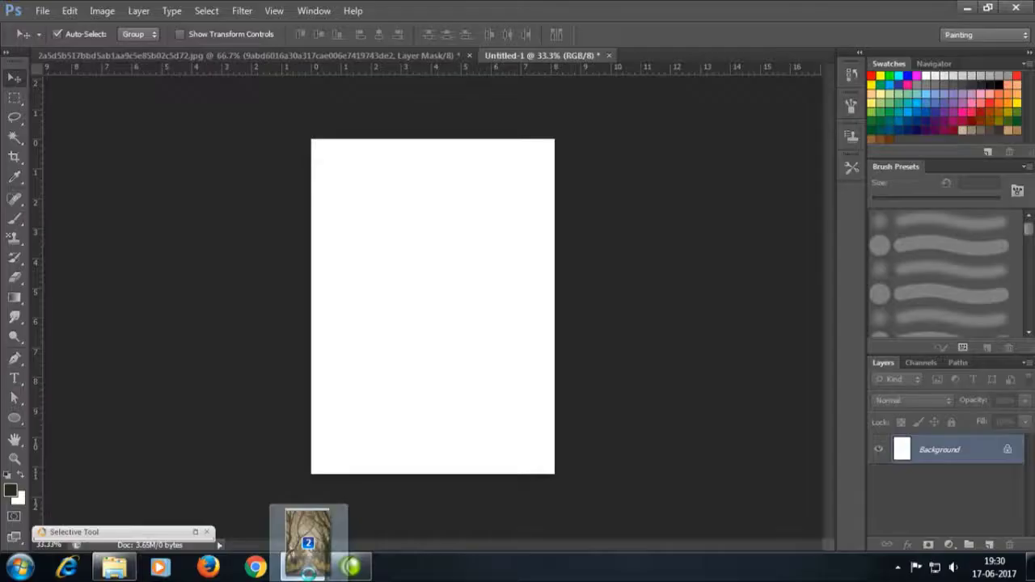
pyautogui.moveTo(654, 263); pyautogui.dragTo(453, 336)
# - Place both dropped images and rasterize the forest-road and deer layers
pyautogui.press('Return')
pyautogui.press('Return')
pyautogui.rightClick(924, 478)
pyautogui.click(801, 177)
pyautogui.click(958, 479)
pyautogui.rightClick(959, 479)
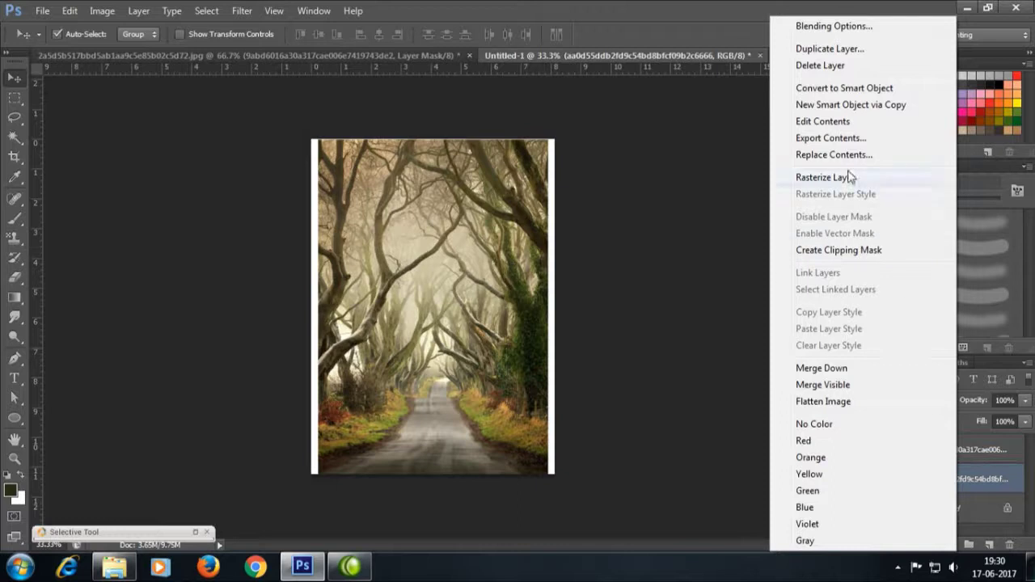
pyautogui.click(850, 176)
# - Scale the forest-road and deer layers up to fill the canvas
pyautogui.click(493, 281)
pyautogui.hotkey('ctrl', 't')
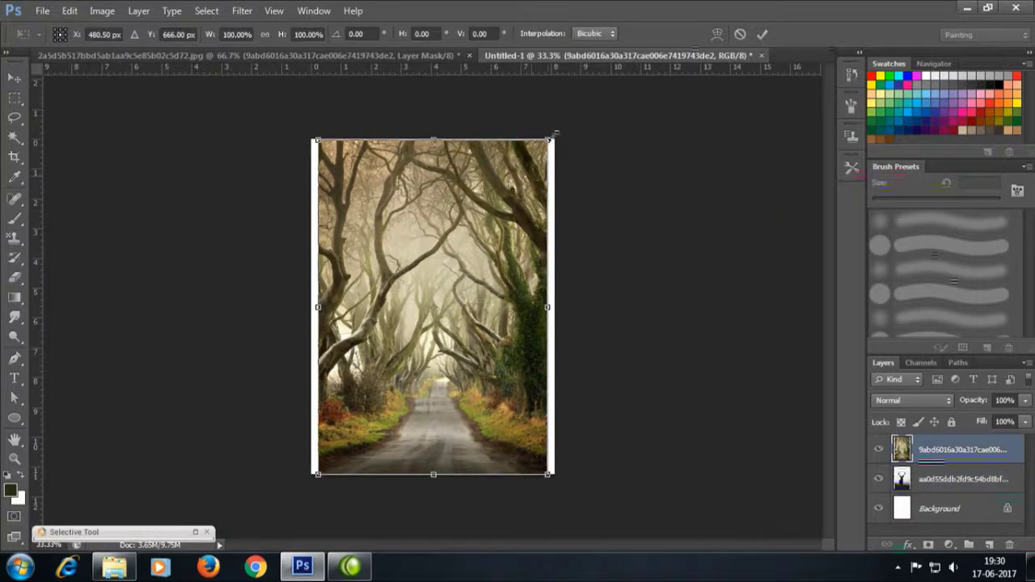
pyautogui.moveTo(553, 133); pyautogui.dragTo(559, 124)
pyautogui.press('Return')
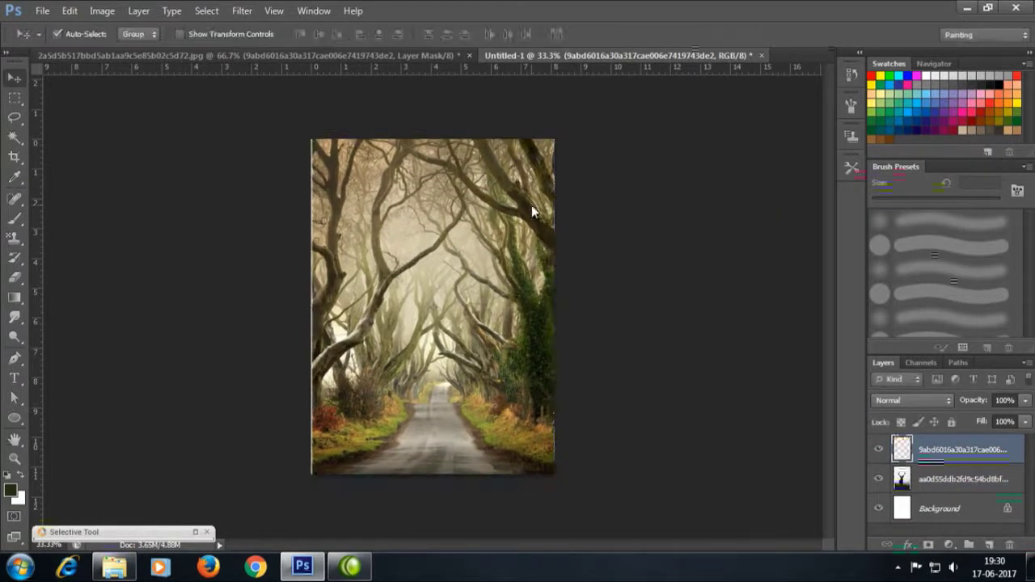
pyautogui.click(937, 490)
pyautogui.hotkey('ctrl', 't')
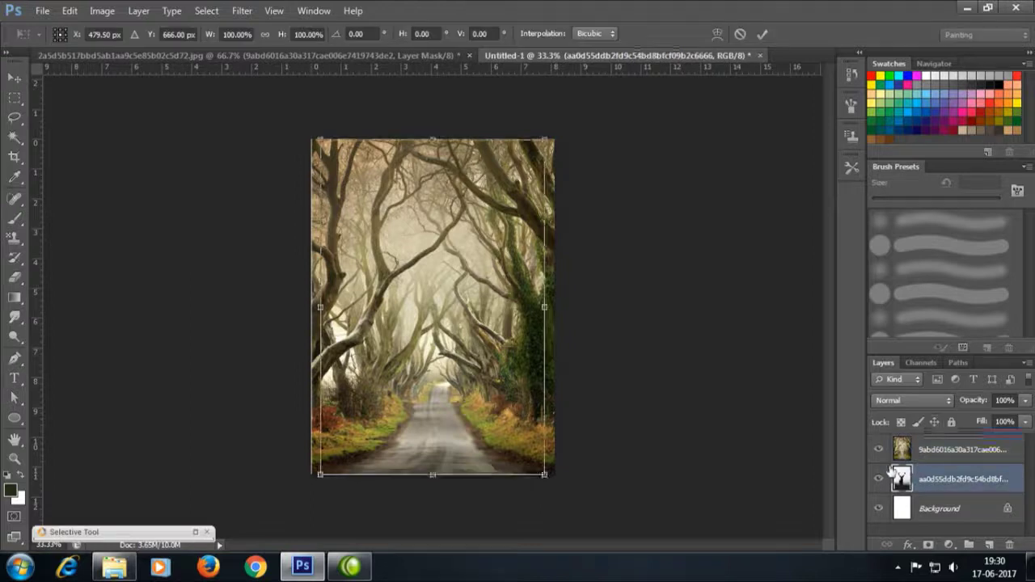
pyautogui.click(879, 449)
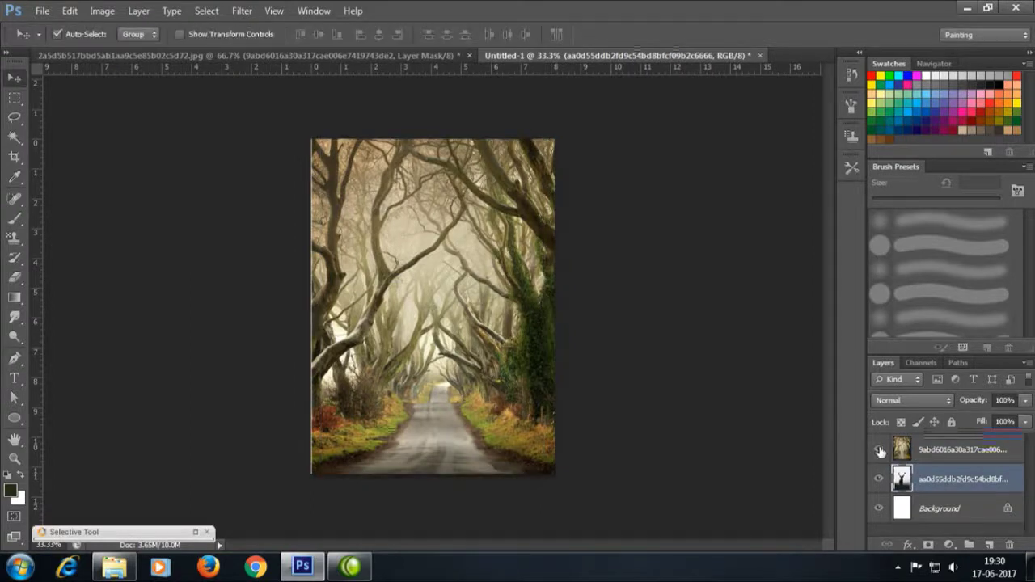
pyautogui.hotkey('ctrl', 't')
pyautogui.moveTo(548, 146); pyautogui.dragTo(559, 122)
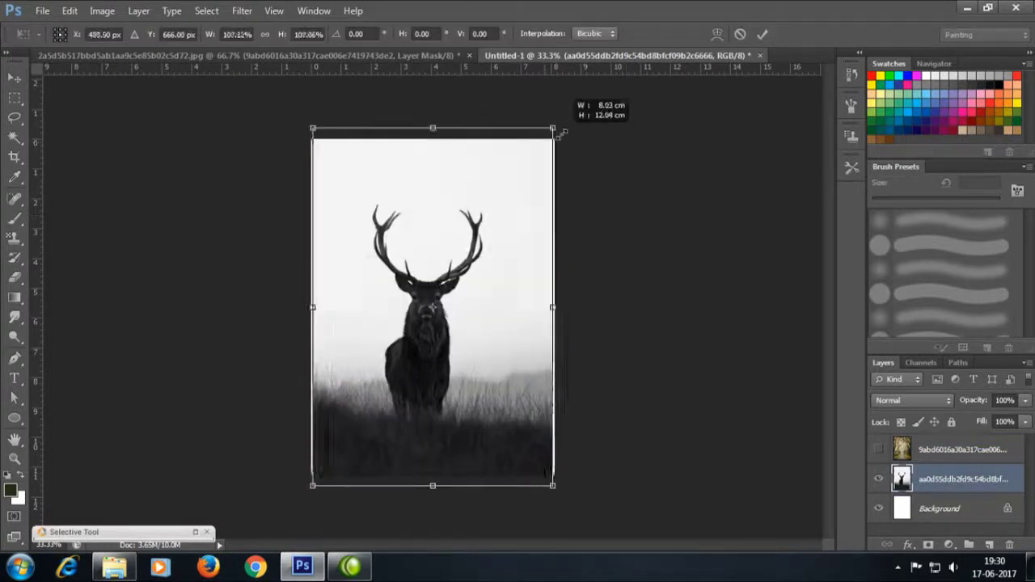
pyautogui.press('Return')
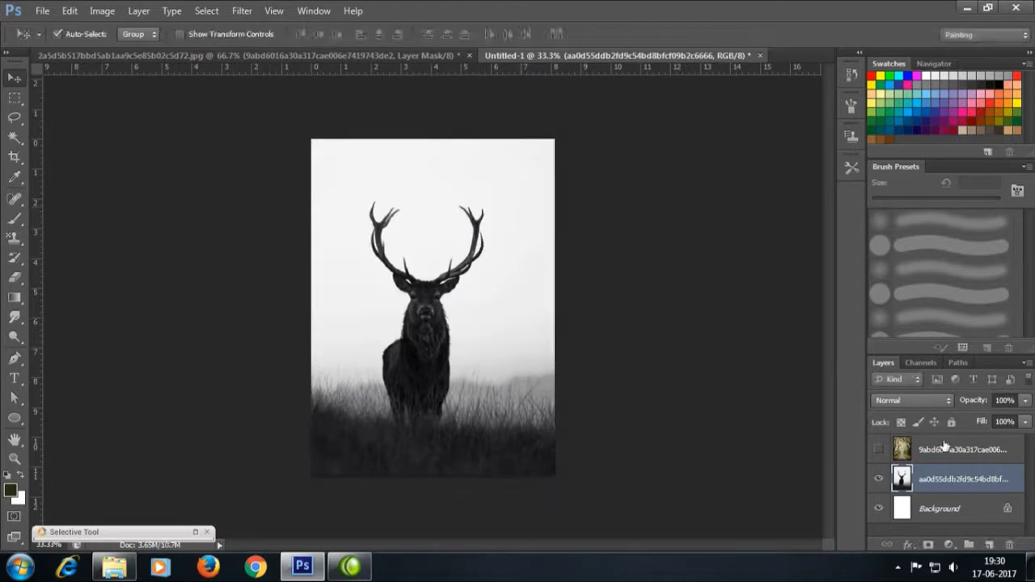
# - Show the forest-road layer again and set its blend mode to Screen
pyautogui.click(943, 450)
pyautogui.click(879, 450)
pyautogui.click(930, 401)
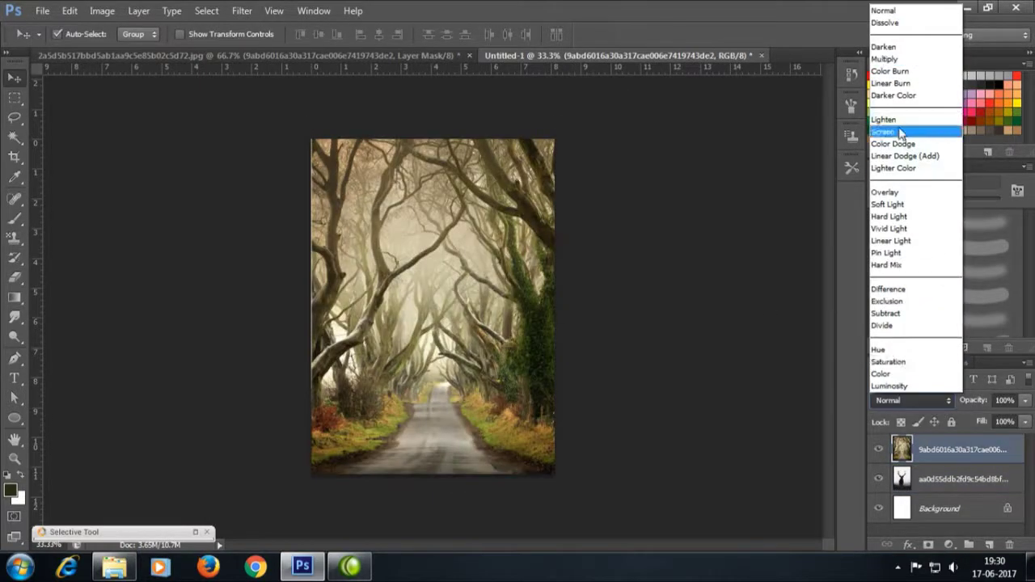
pyautogui.click(900, 131)
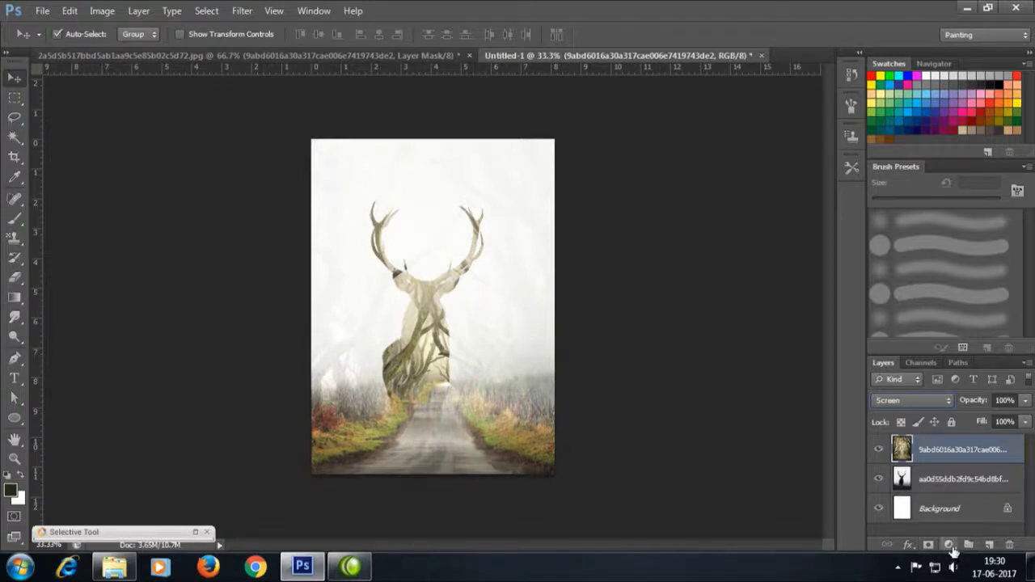
pyautogui.click(948, 545)
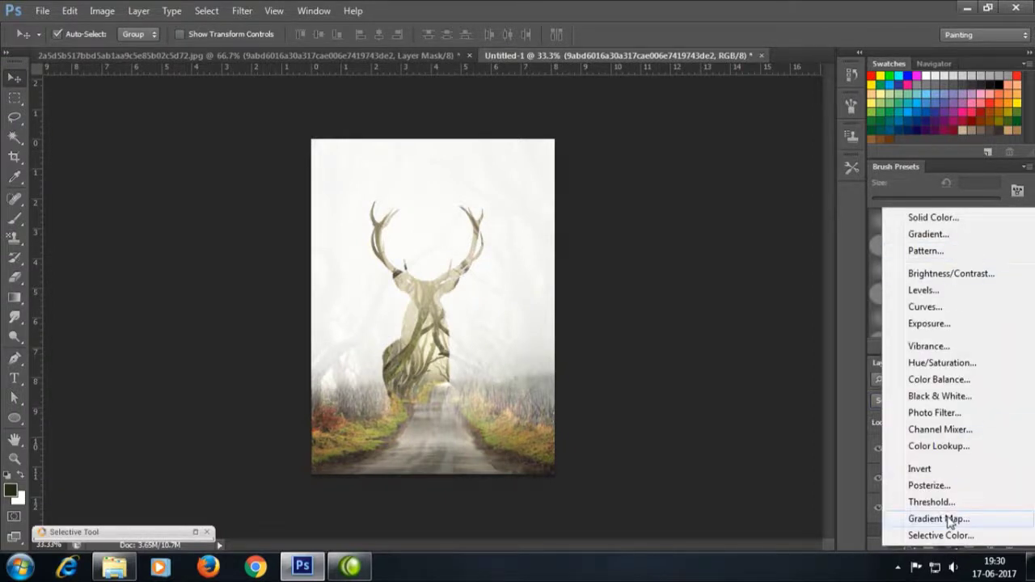
# - Add a Gradient Map from the Violet, Orange preset with a near-black left stop
pyautogui.click(947, 518)
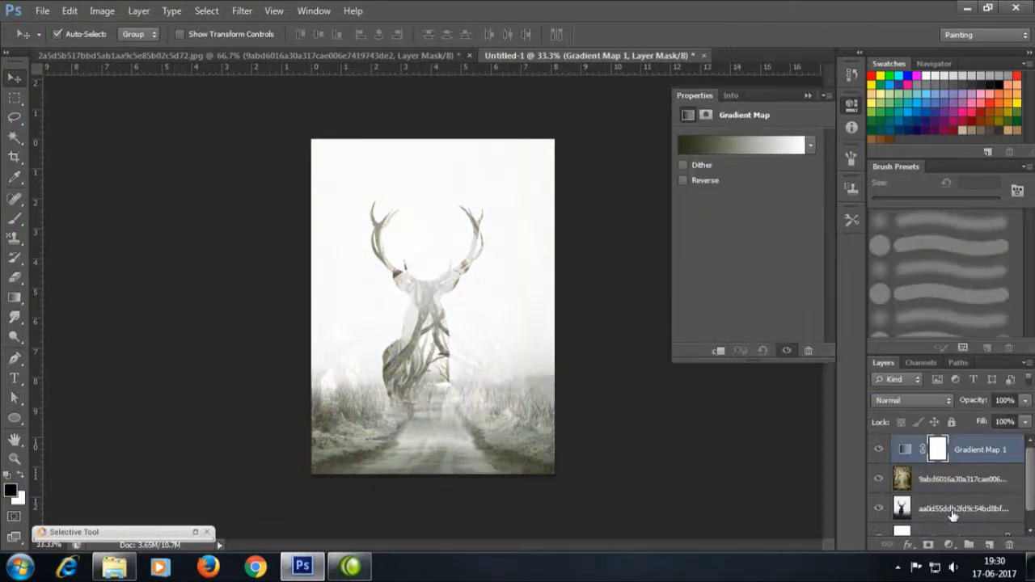
pyautogui.click(746, 143)
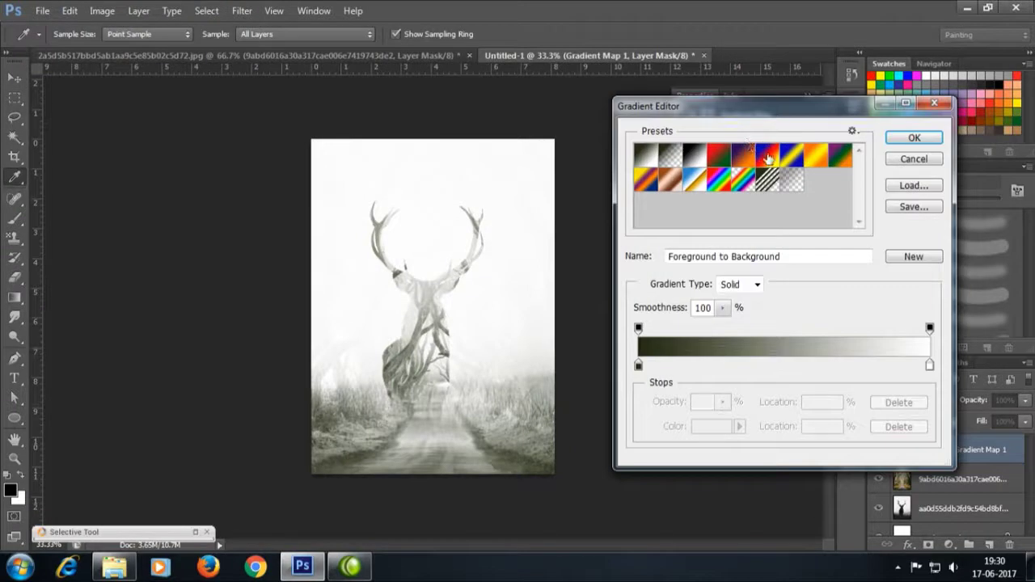
pyautogui.click(768, 158)
pyautogui.click(744, 161)
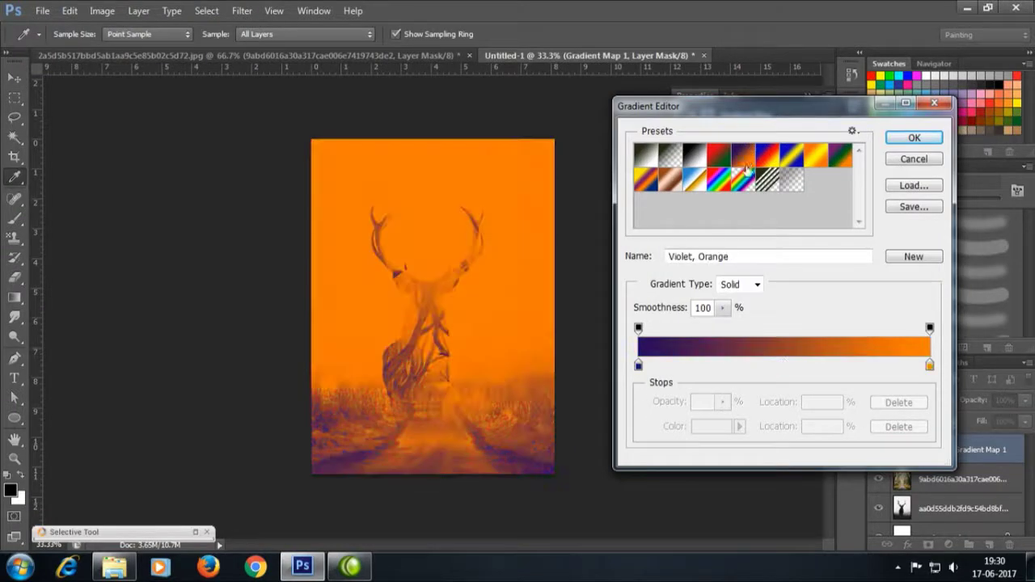
pyautogui.doubleClick(638, 366)
pyautogui.click(715, 298)
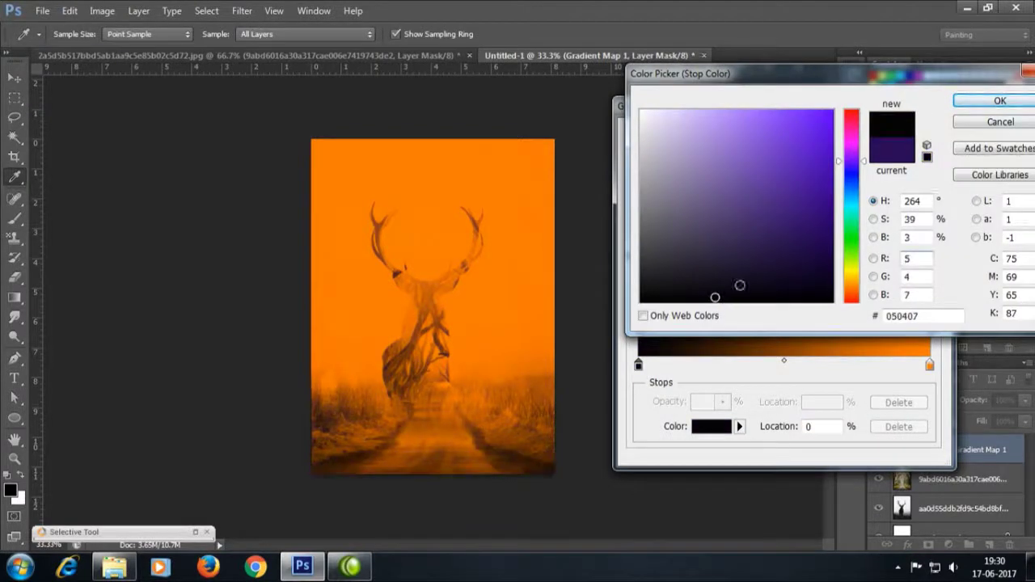
pyautogui.click(1000, 101)
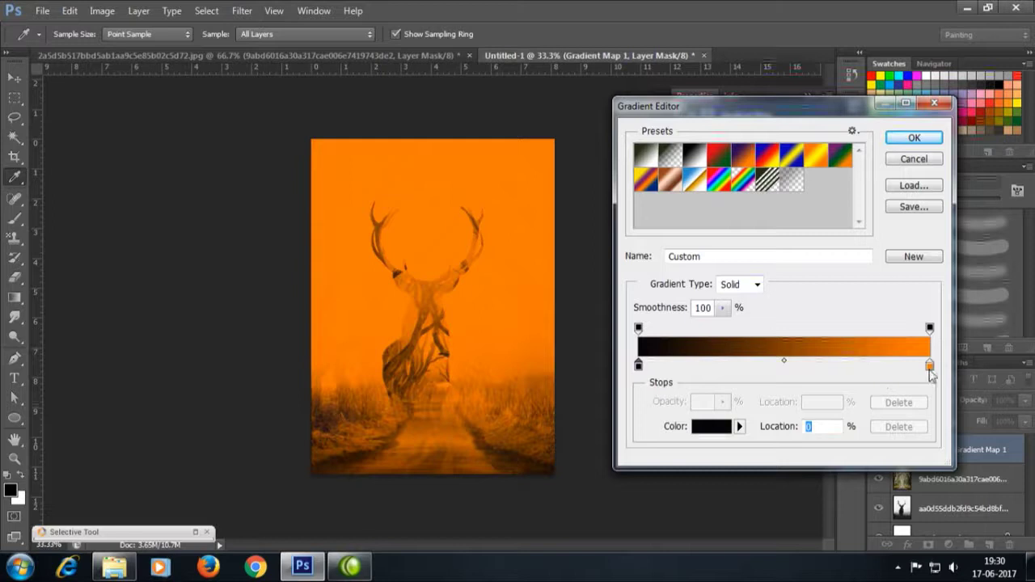
# - Set the right gradient stop to warm orange (ff8400) and apply the black-to-orange map
pyautogui.doubleClick(930, 366)
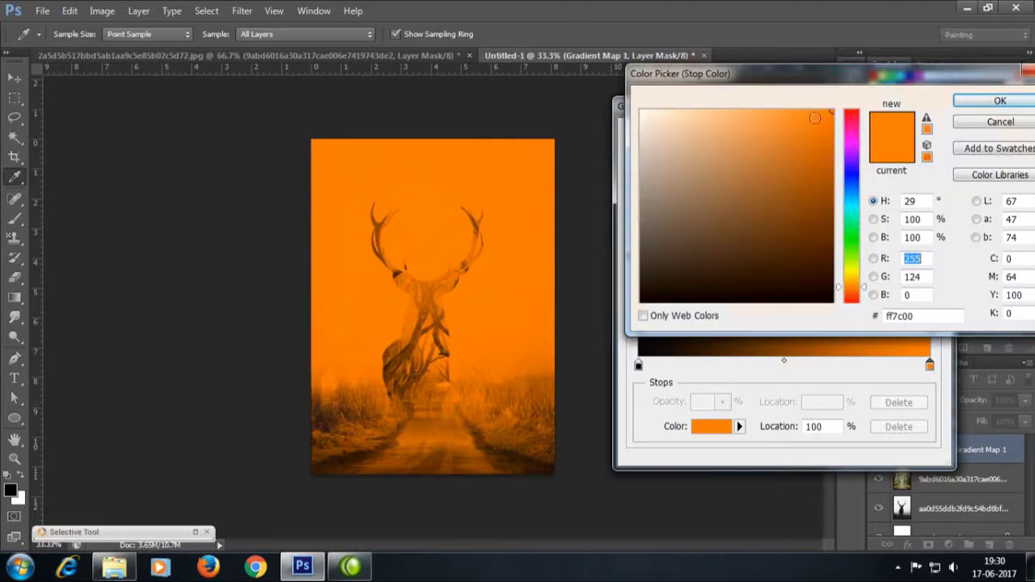
pyautogui.click(753, 109)
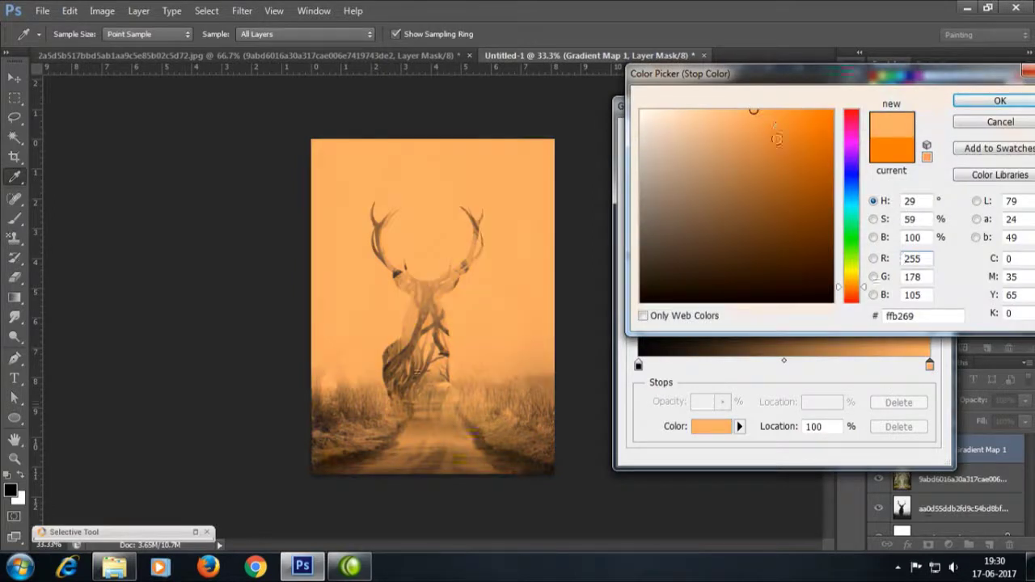
pyautogui.click(808, 167)
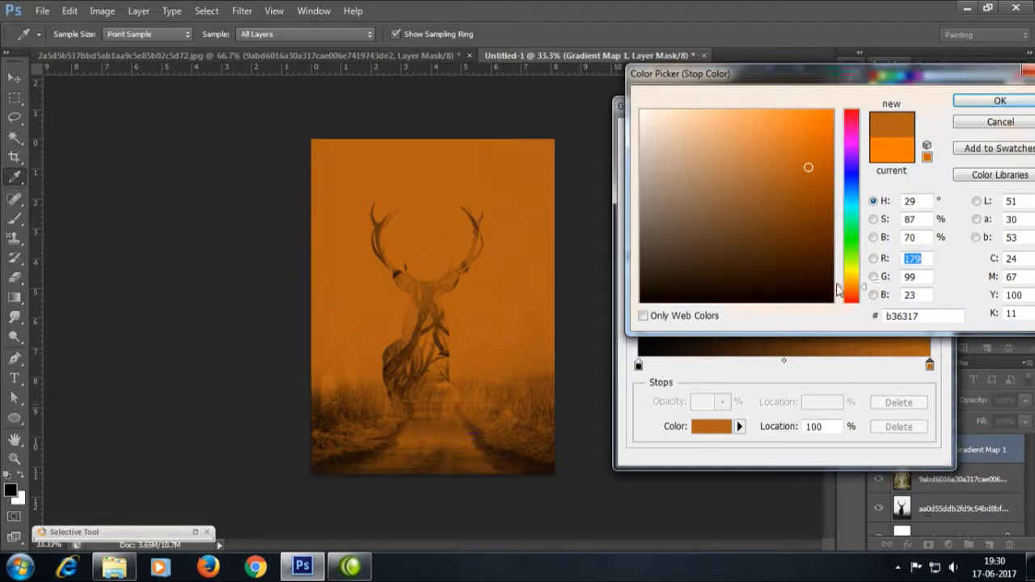
pyautogui.moveTo(839, 289); pyautogui.dragTo(839, 276)
pyautogui.click(800, 113)
pyautogui.moveTo(806, 119); pyautogui.dragTo(833, 111)
pyautogui.click(841, 290)
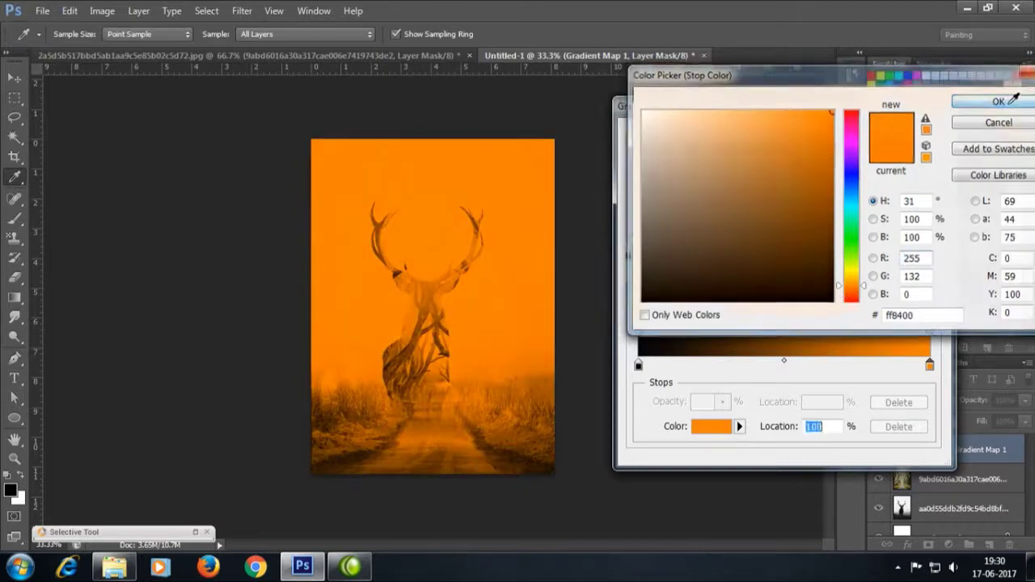
pyautogui.click(1013, 98)
pyautogui.click(923, 103)
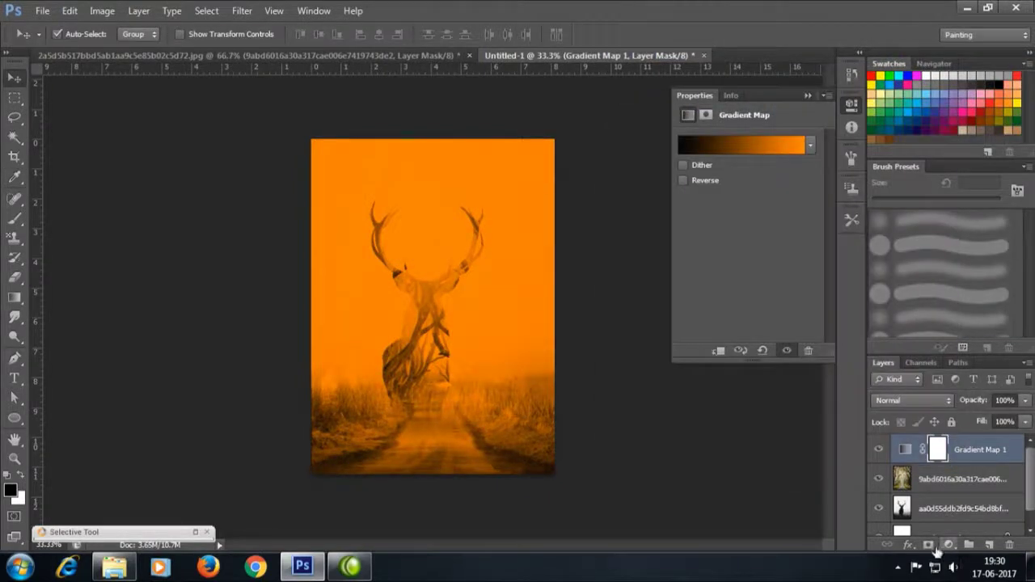
# - Add a Curves layer with an S-curve: shadows pulled down, highlights pushed up
pyautogui.click(948, 544)
pyautogui.click(958, 307)
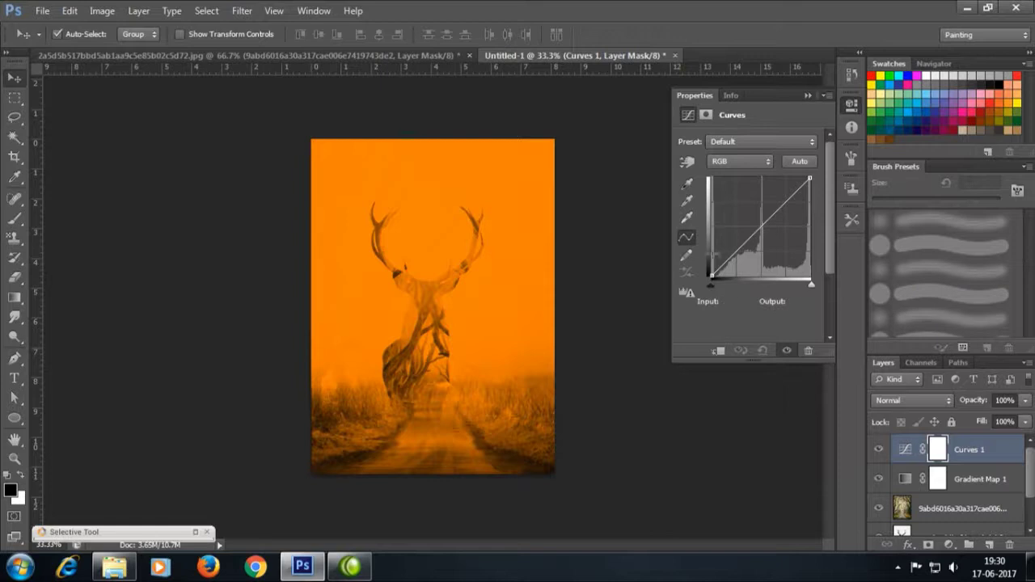
pyautogui.moveTo(729, 258); pyautogui.dragTo(730, 264)
pyautogui.moveTo(773, 232); pyautogui.dragTo(781, 199)
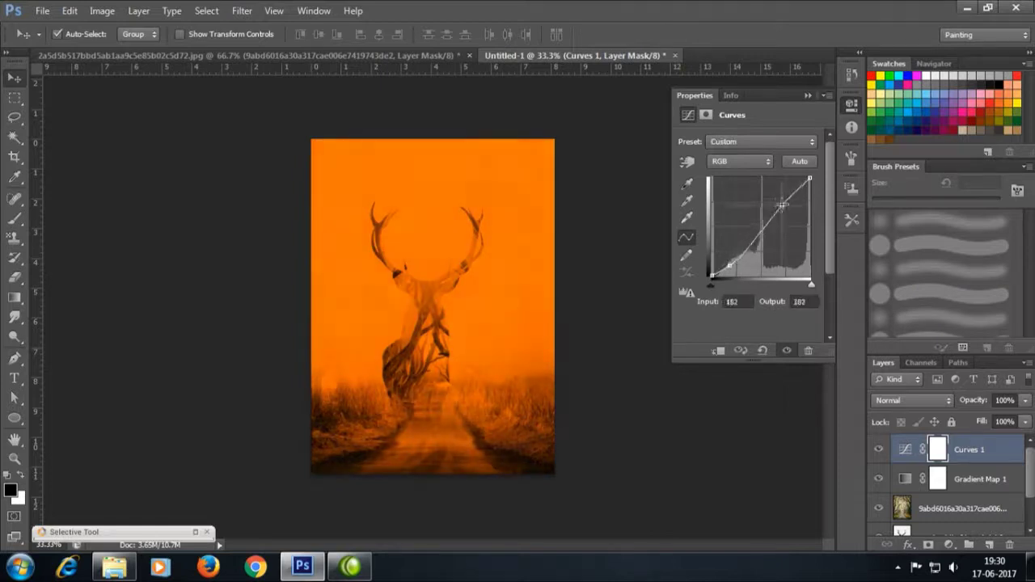
pyautogui.moveTo(730, 264); pyautogui.dragTo(730, 275)
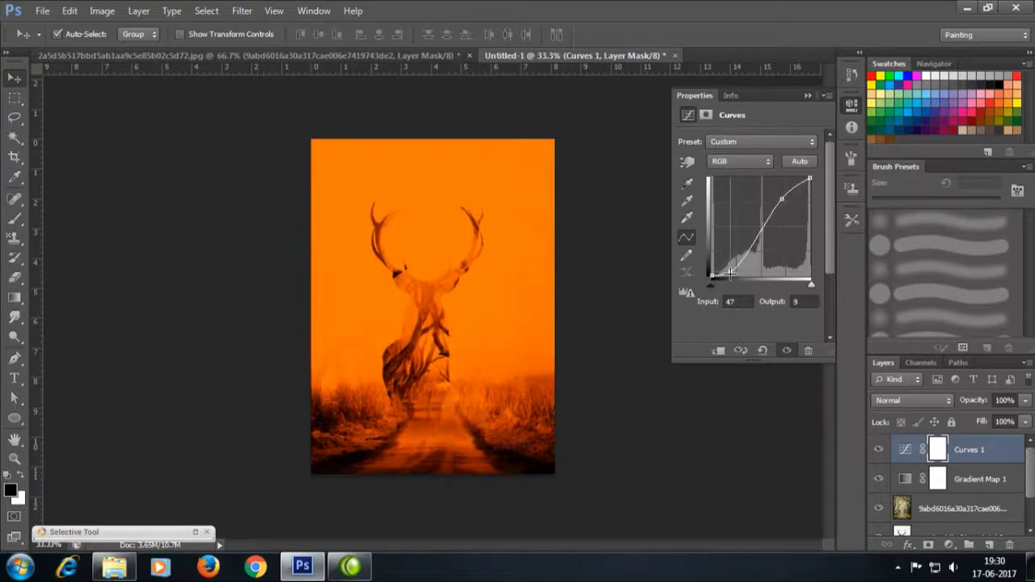
pyautogui.click(952, 546)
# - Add a Hue/Saturation layer with Hue at +21 for a golden-yellow tint
pyautogui.click(959, 364)
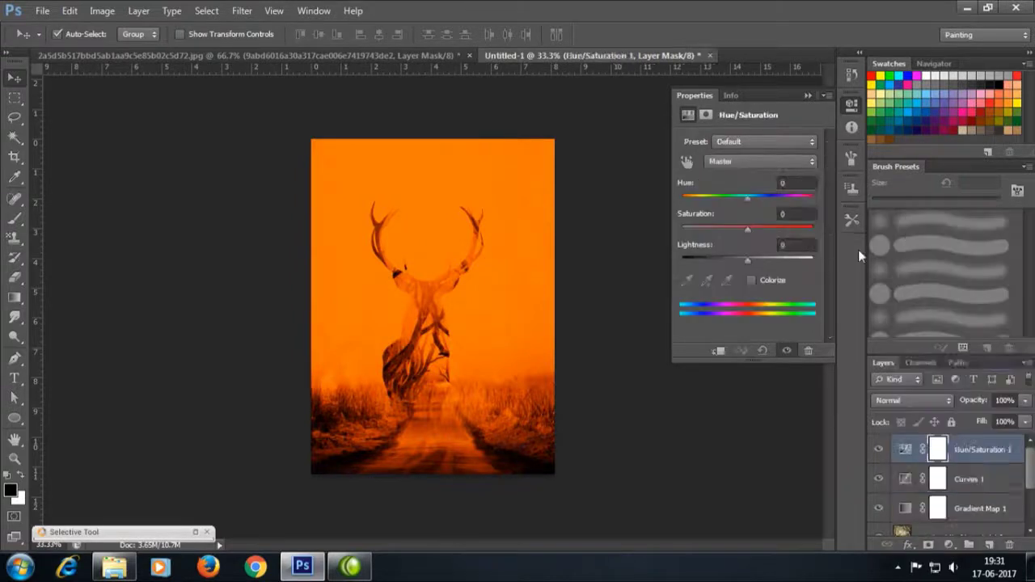
pyautogui.moveTo(748, 202)
pyautogui.mouseDown()
pyautogui.moveTo(816, 204)
pyautogui.moveTo(805, 200)
pyautogui.mouseUp()
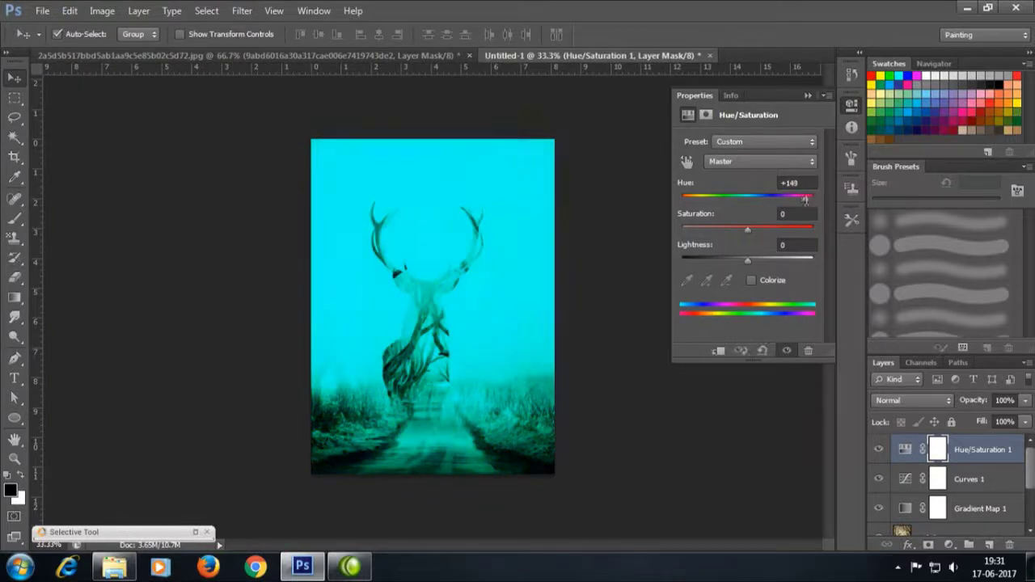
pyautogui.moveTo(747, 233)
pyautogui.mouseDown()
pyautogui.moveTo(723, 228)
pyautogui.moveTo(747, 228)
pyautogui.mouseUp()
pyautogui.moveTo(804, 202)
pyautogui.mouseDown()
pyautogui.moveTo(701, 202)
pyautogui.moveTo(769, 204)
pyautogui.moveTo(761, 210)
pyautogui.mouseUp()
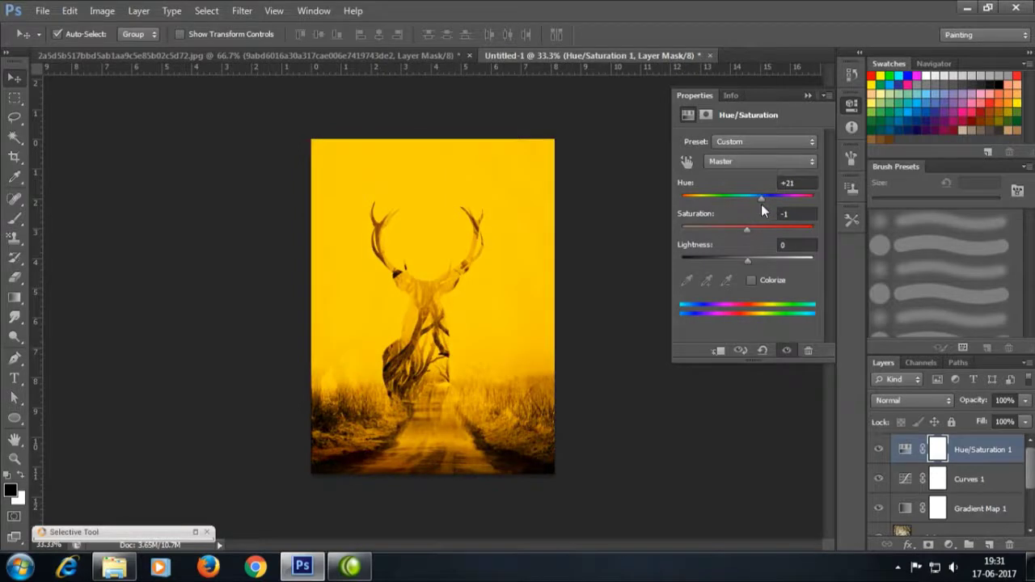
# - Change the Gradient Map 1 right stop from orange to a pale yellow
pyautogui.click(937, 509)
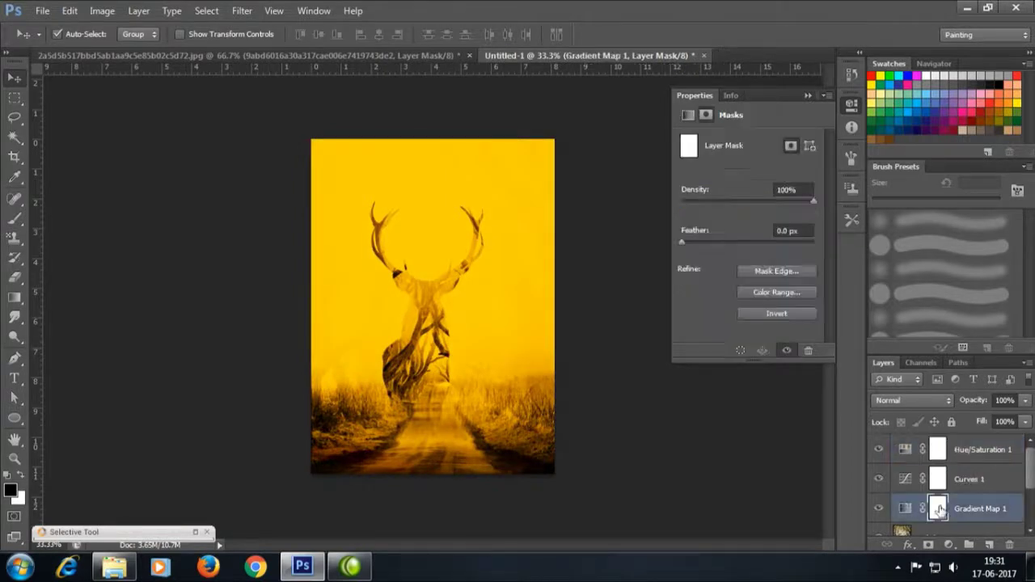
pyautogui.click(909, 515)
pyautogui.click(758, 144)
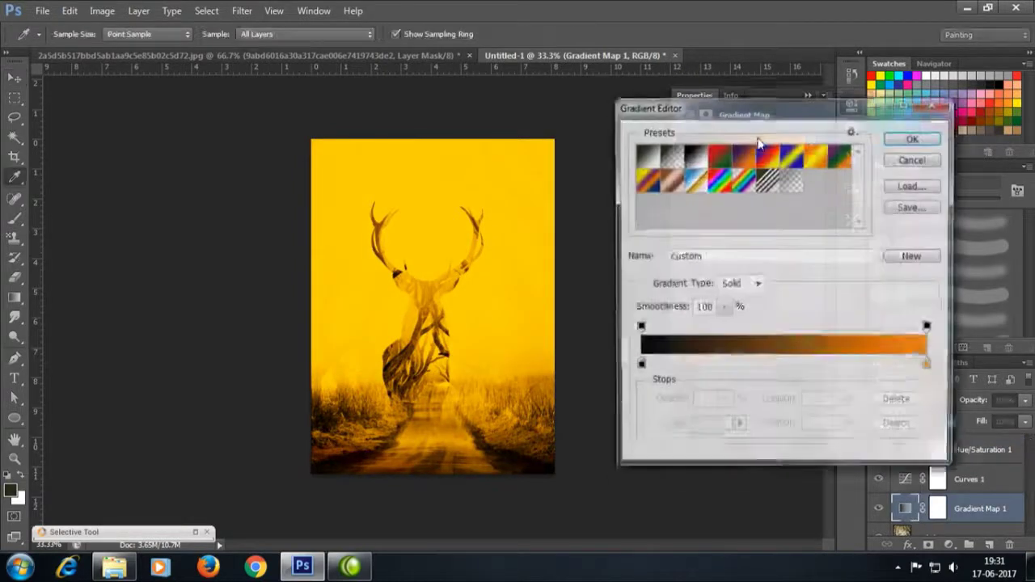
pyautogui.doubleClick(929, 367)
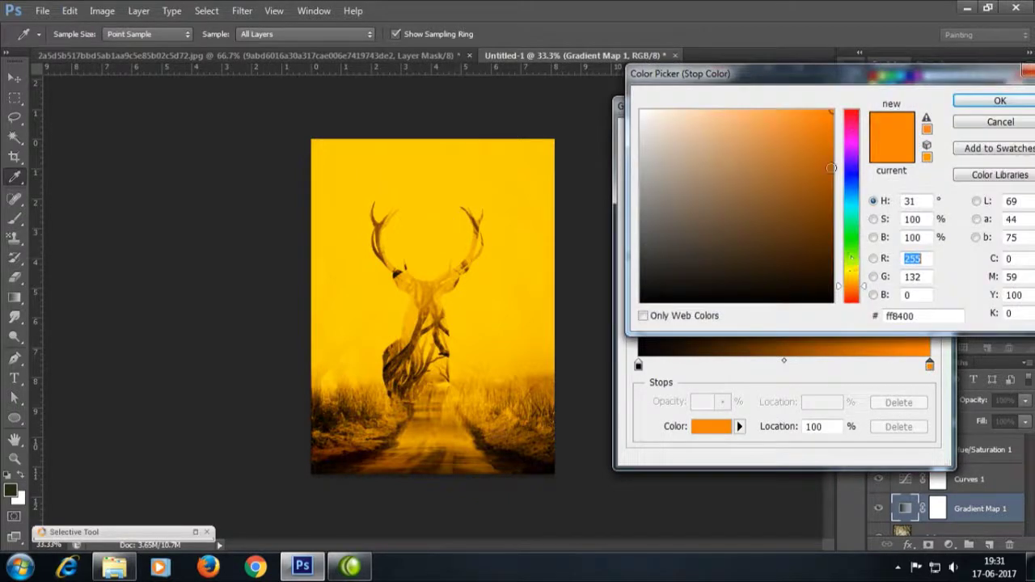
pyautogui.moveTo(852, 280); pyautogui.dragTo(851, 272)
pyautogui.click(749, 114)
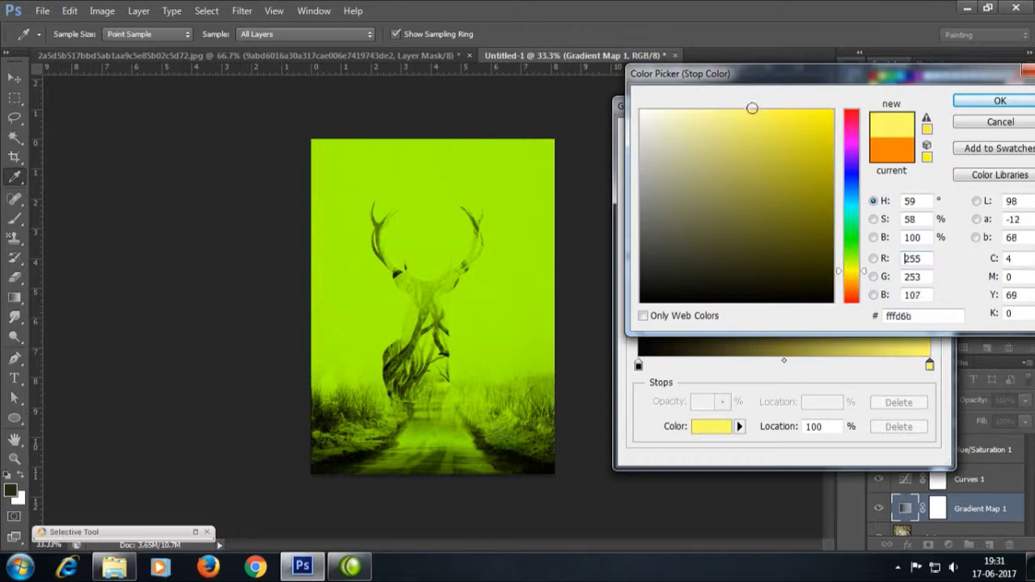
pyautogui.click(731, 106)
pyautogui.click(712, 110)
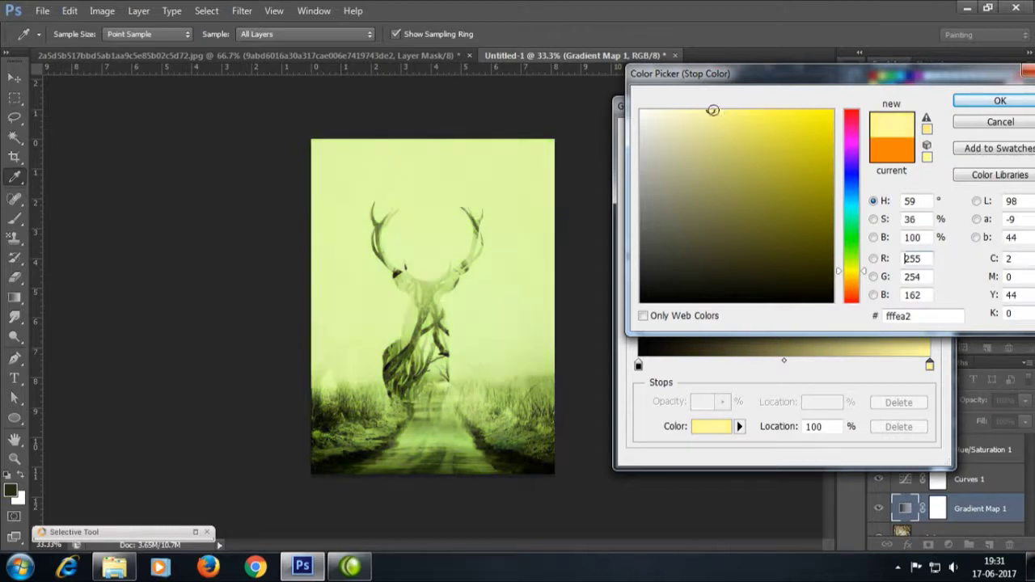
pyautogui.click(709, 110)
pyautogui.click(704, 112)
pyautogui.click(997, 101)
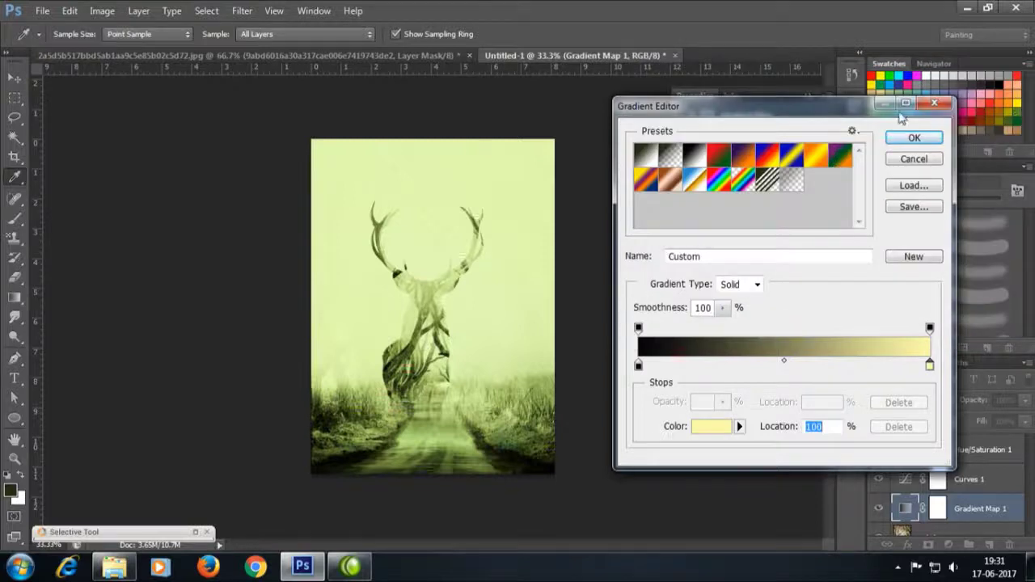
pyautogui.click(914, 138)
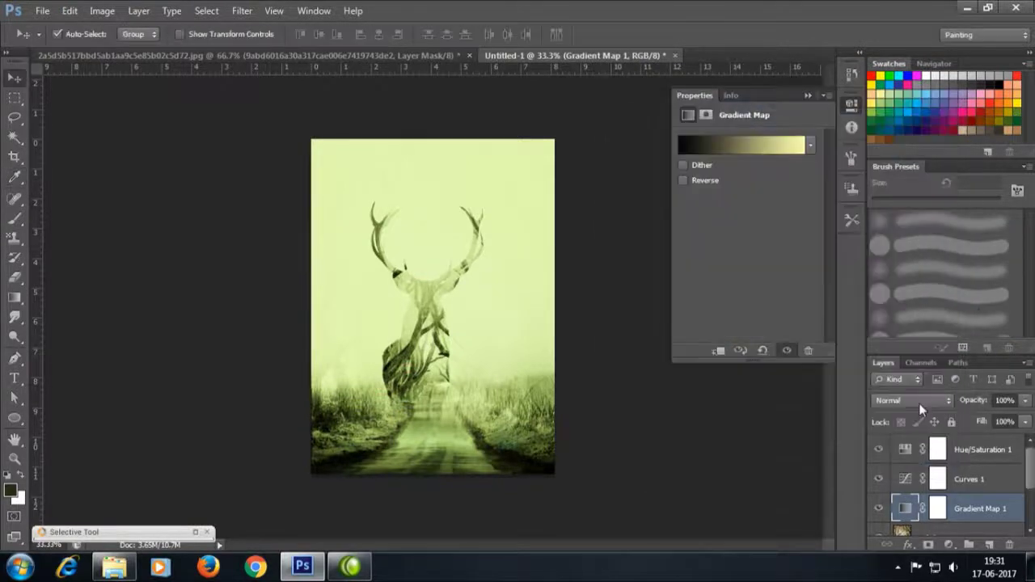
# - Add a layer mask to the forest photo layer
pyautogui.click(912, 483)
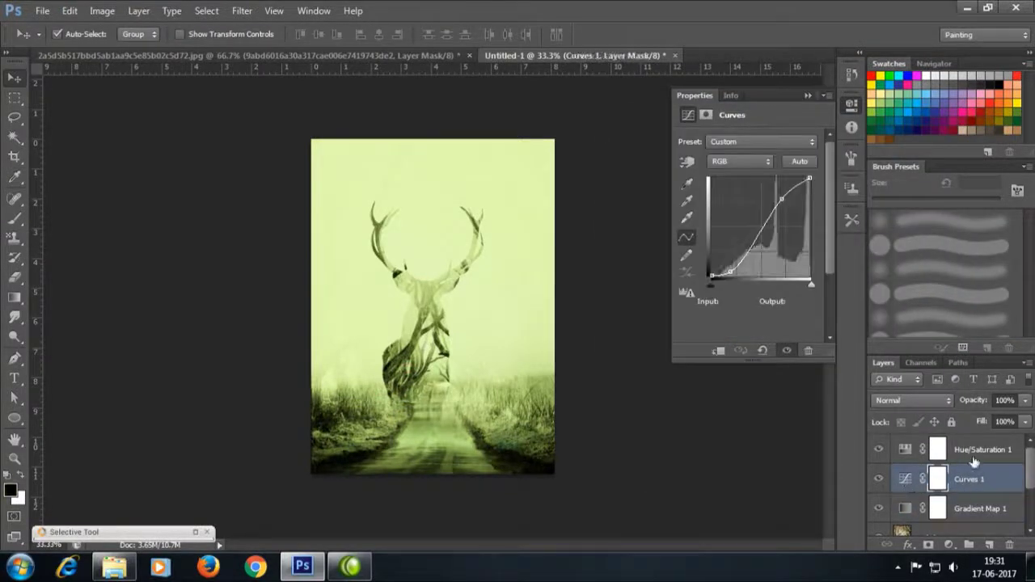
pyautogui.scroll(-3, 957, 501)
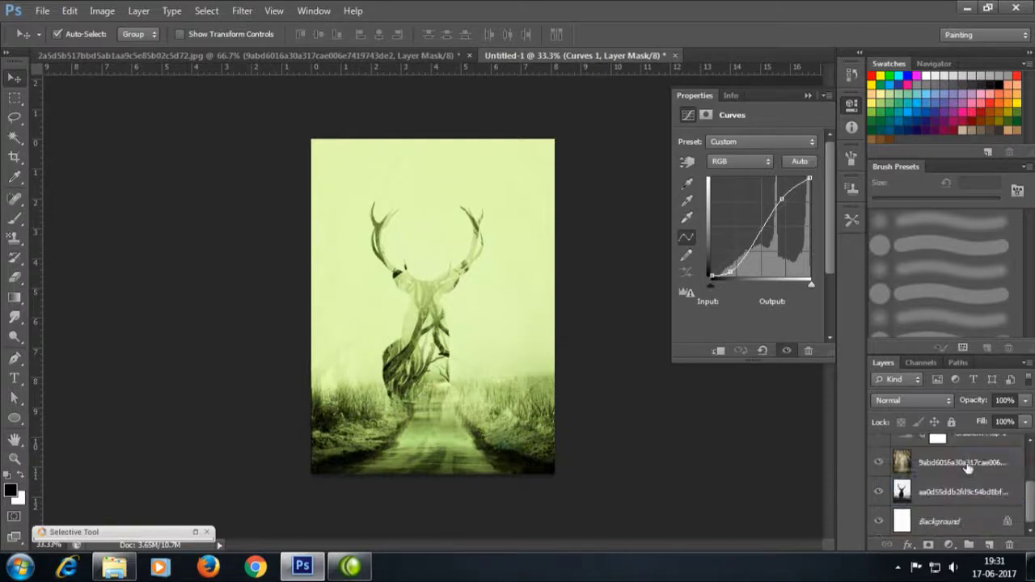
pyautogui.click(969, 470)
pyautogui.click(929, 544)
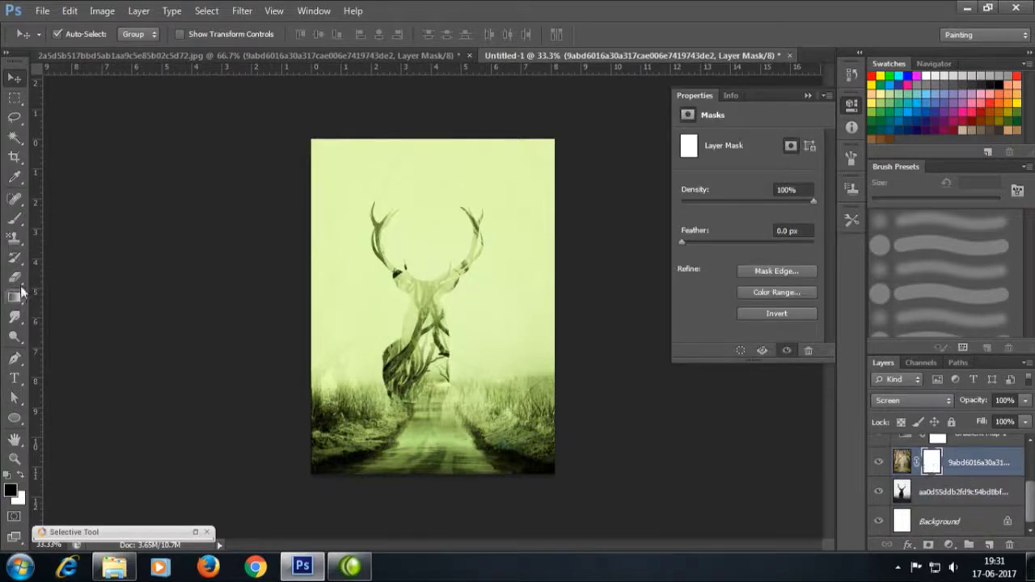
# - Paint black on the mask over the deer and the right-side grass
pyautogui.click(15, 218)
pyautogui.press(']')
pyautogui.press(']')
pyautogui.press(']')
pyautogui.moveTo(385, 215); pyautogui.dragTo(437, 287)
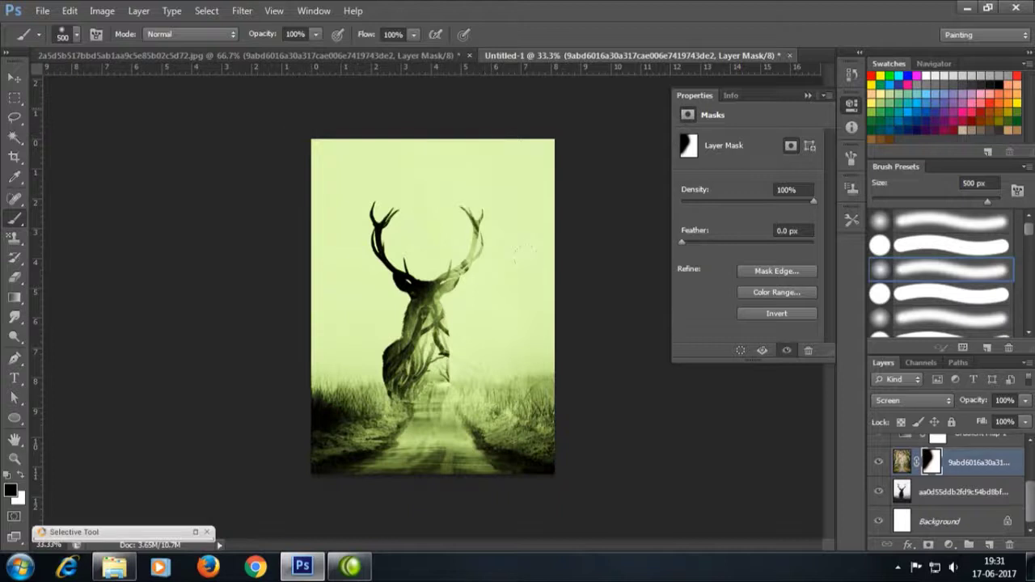
pyautogui.moveTo(522, 253); pyautogui.dragTo(492, 257)
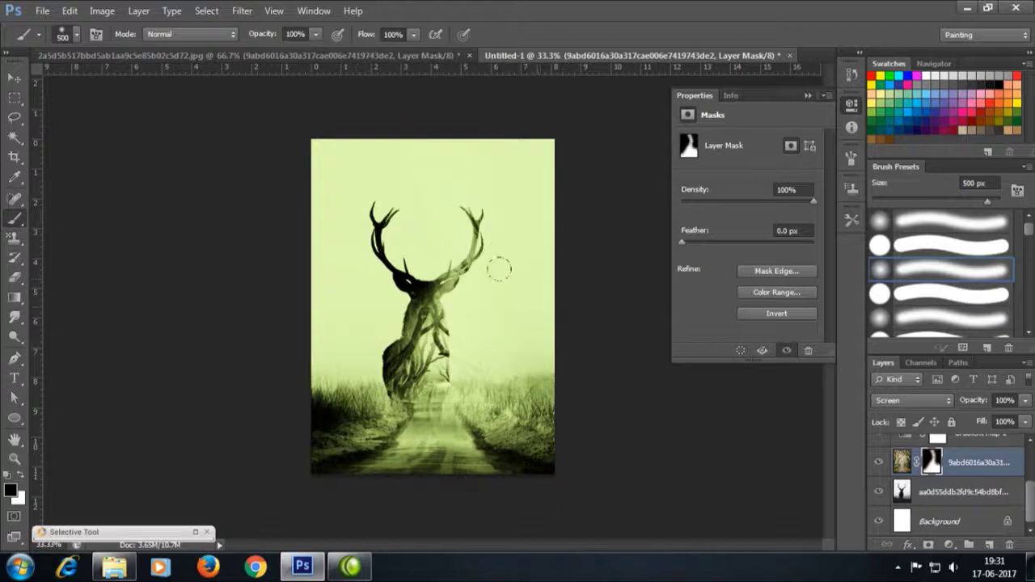
pyautogui.press('[')
pyautogui.press('[')
pyautogui.press('[')
pyautogui.moveTo(476, 337)
pyautogui.mouseDown()
pyautogui.moveTo(511, 329)
pyautogui.moveTo(510, 346)
pyautogui.moveTo(474, 342)
pyautogui.moveTo(485, 349)
pyautogui.mouseUp()
pyautogui.moveTo(540, 374); pyautogui.dragTo(531, 359)
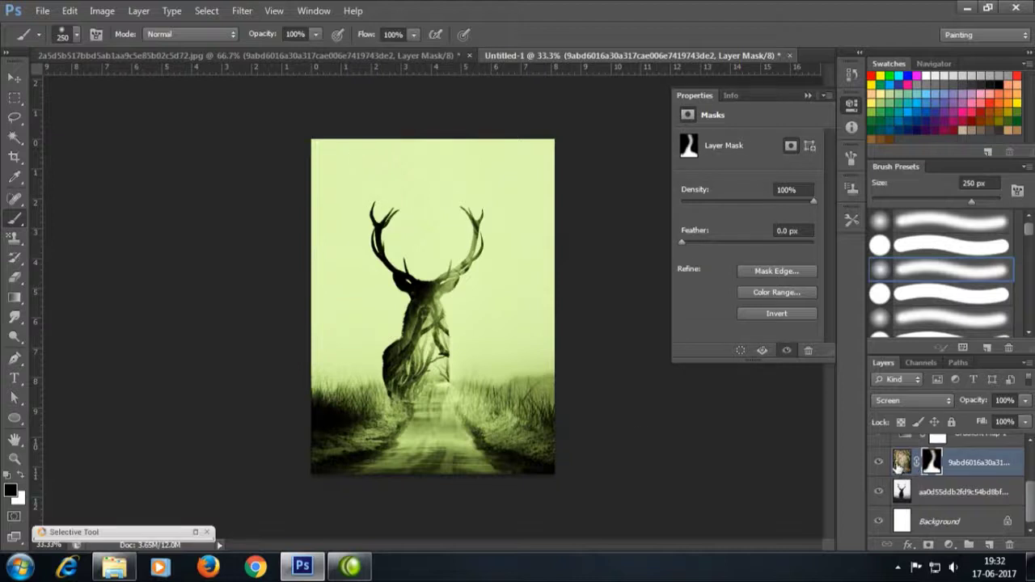
pyautogui.click(900, 461)
# - Shift the Hue/Saturation 1 hue to +138 for a light cyan-blue tint
pyautogui.scroll(1, 970, 463)
pyautogui.click(979, 464)
pyautogui.scroll(1, 983, 463)
pyautogui.click(986, 463)
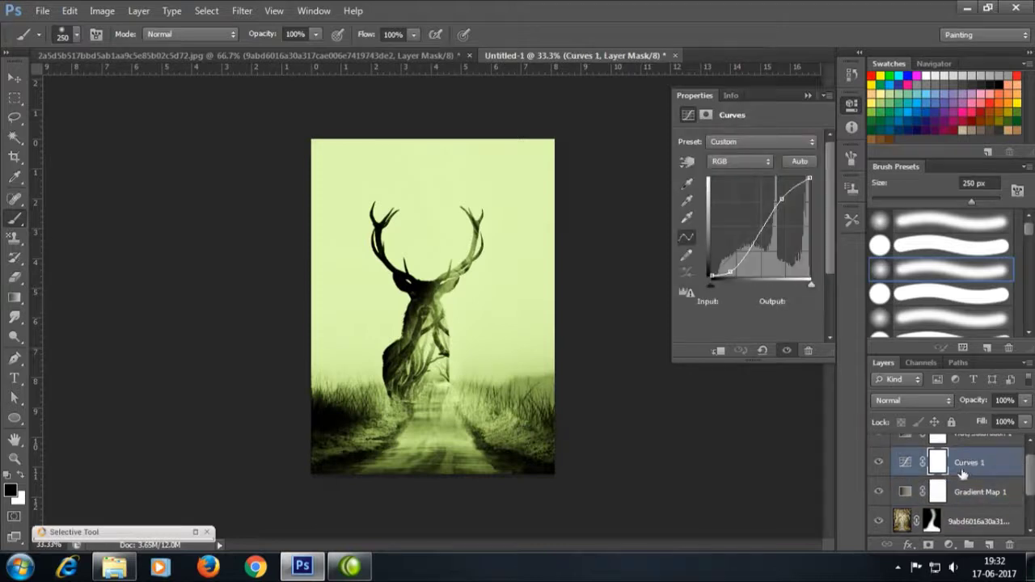
pyautogui.scroll(1, 968, 462)
pyautogui.moveTo(969, 474); pyautogui.dragTo(969, 493)
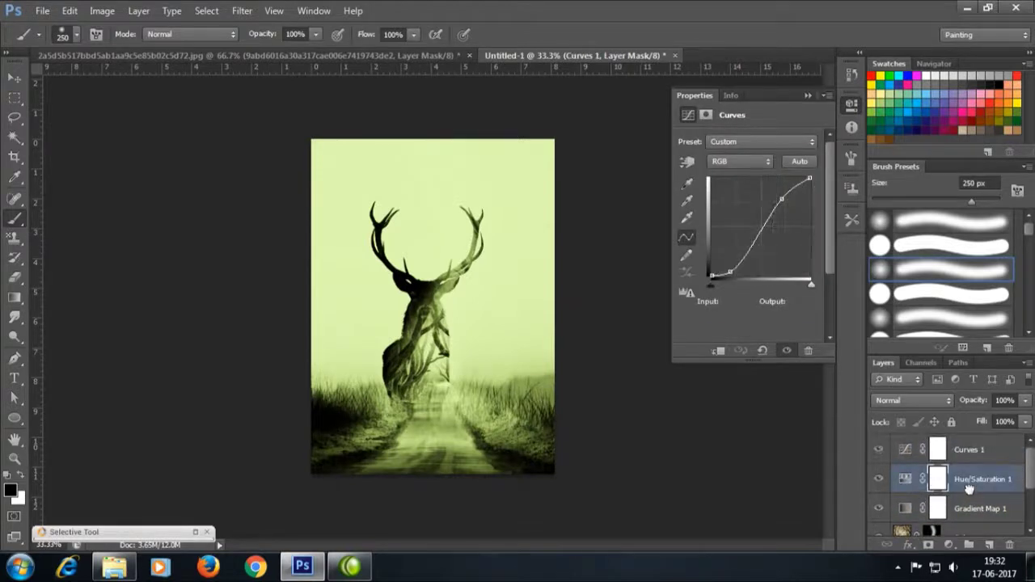
pyautogui.moveTo(763, 198); pyautogui.dragTo(800, 199)
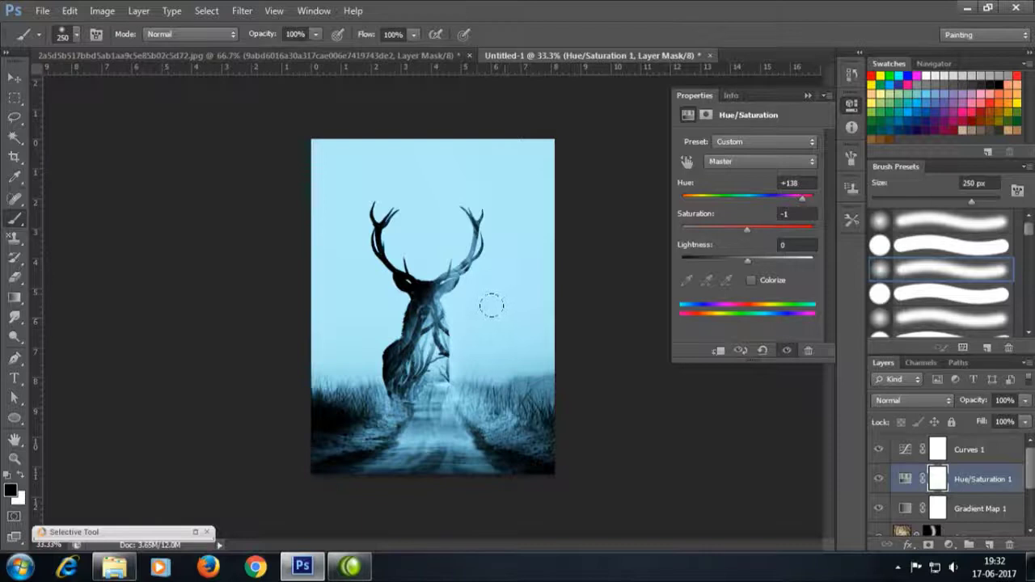
pyautogui.press('f')
pyautogui.press('f')
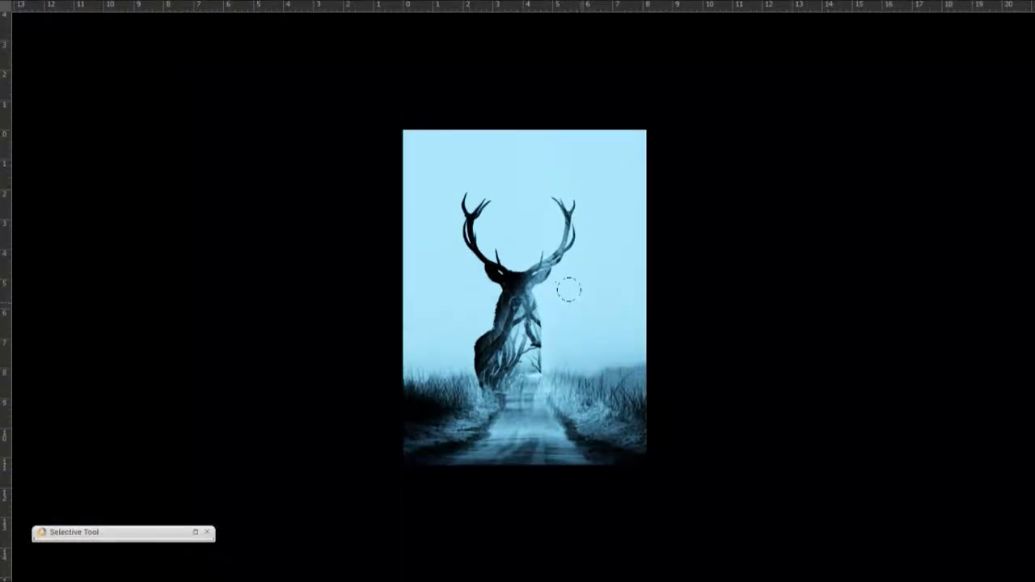
pyautogui.hotkey('ctrl', '+')
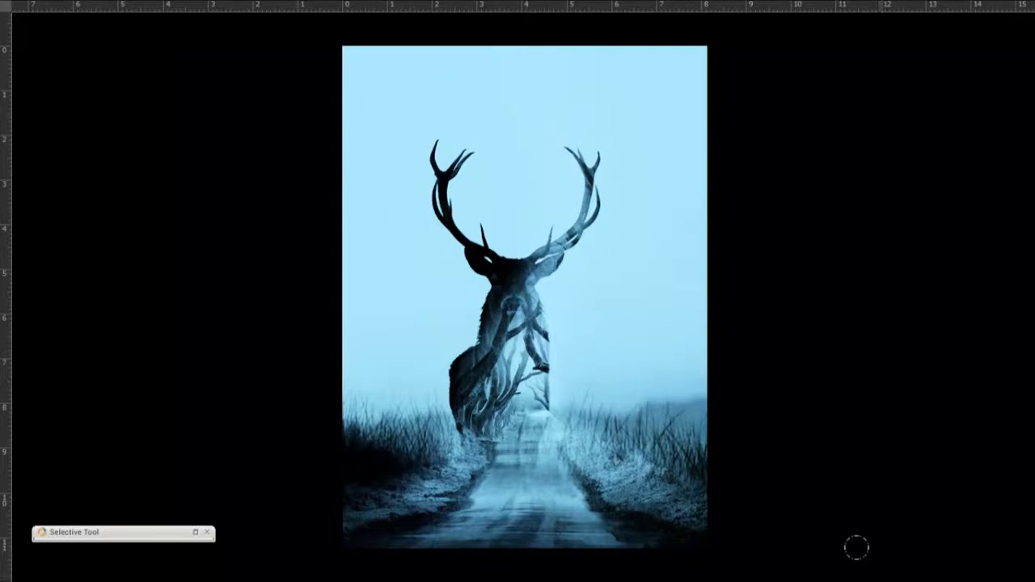
pyautogui.press('Tab')
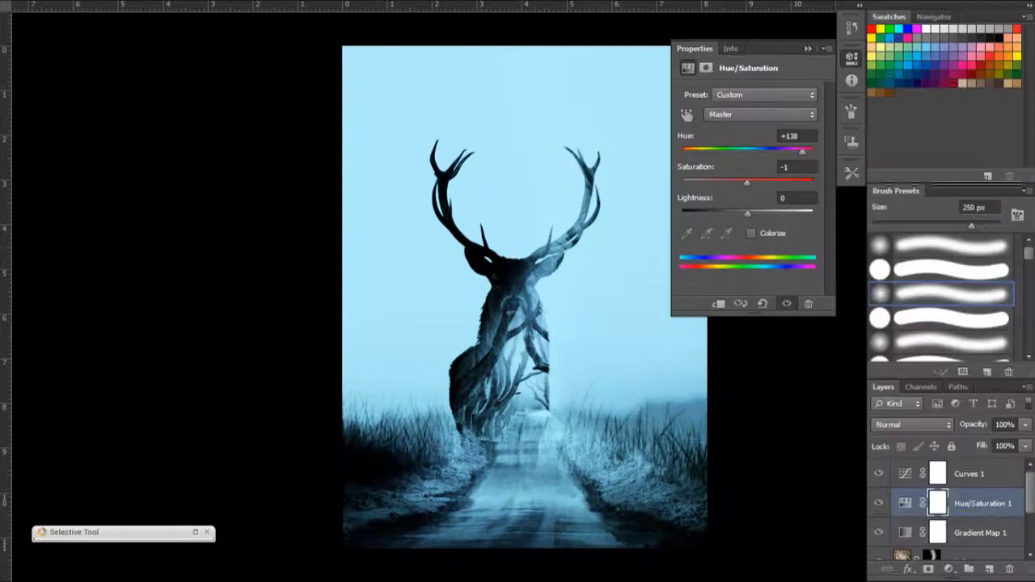
pyautogui.click(807, 47)
pyautogui.press('f')
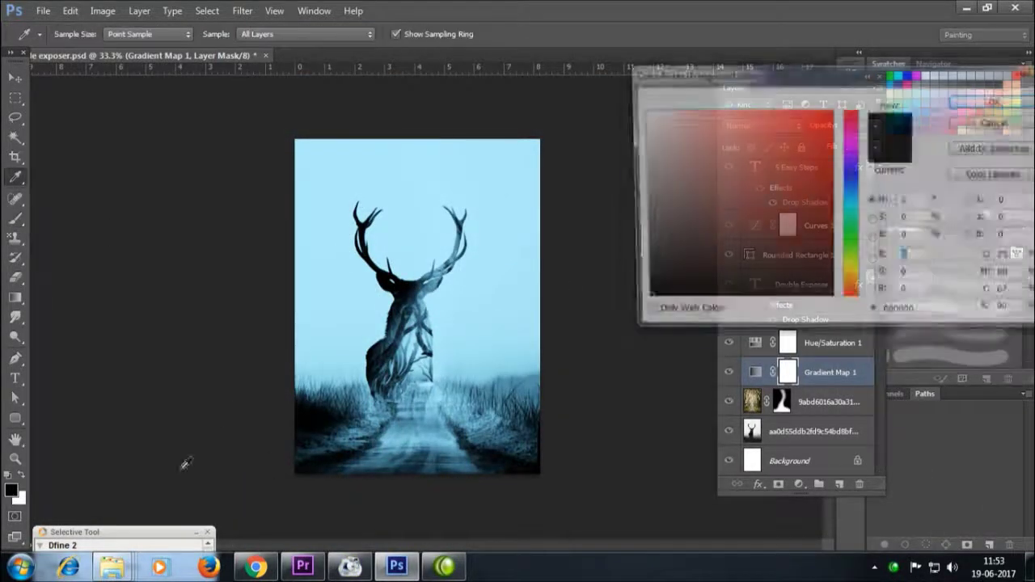
# - Set the brush to 30% opacity and 27% flow, and enlarge it
pyautogui.click(11, 490)
pyautogui.click(1000, 100)
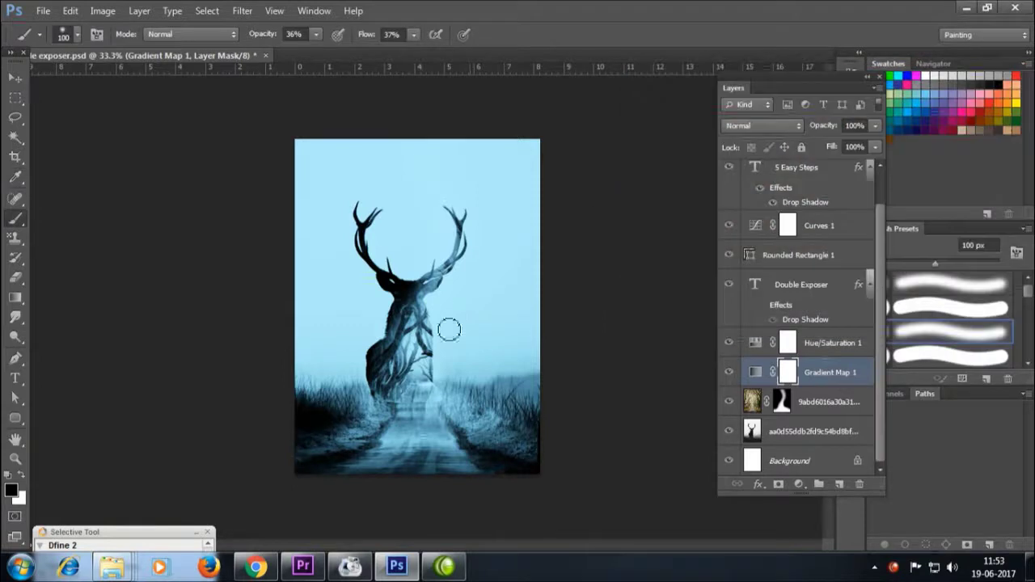
pyautogui.click(316, 34)
pyautogui.moveTo(316, 48); pyautogui.dragTo(311, 50)
pyautogui.click(414, 35)
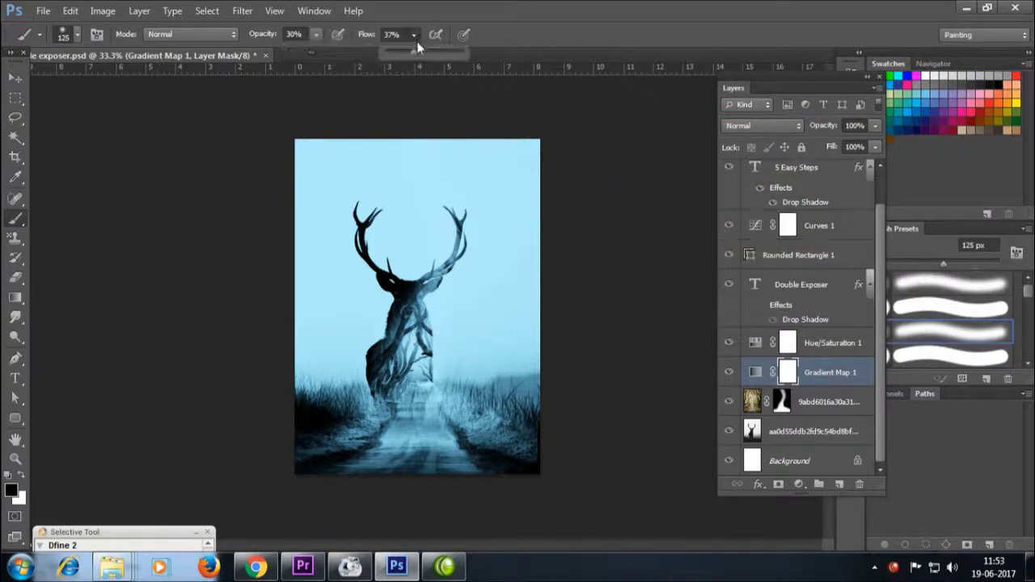
pyautogui.press(']')
pyautogui.press(']')
pyautogui.press(']')
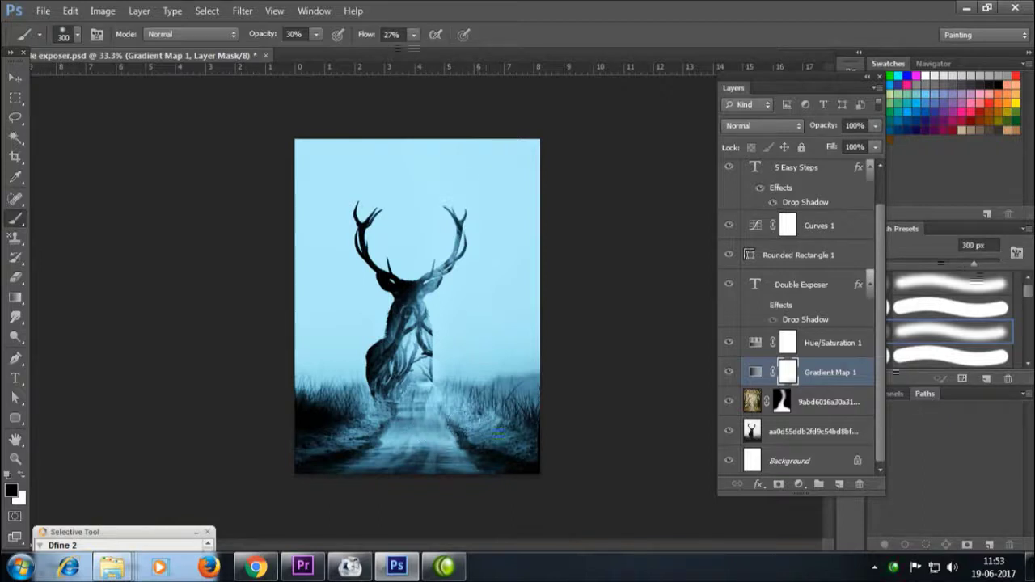
# - Paint black on the Hue/Saturation 1 mask over the deer's chest with a 150 px brush
pyautogui.click(806, 348)
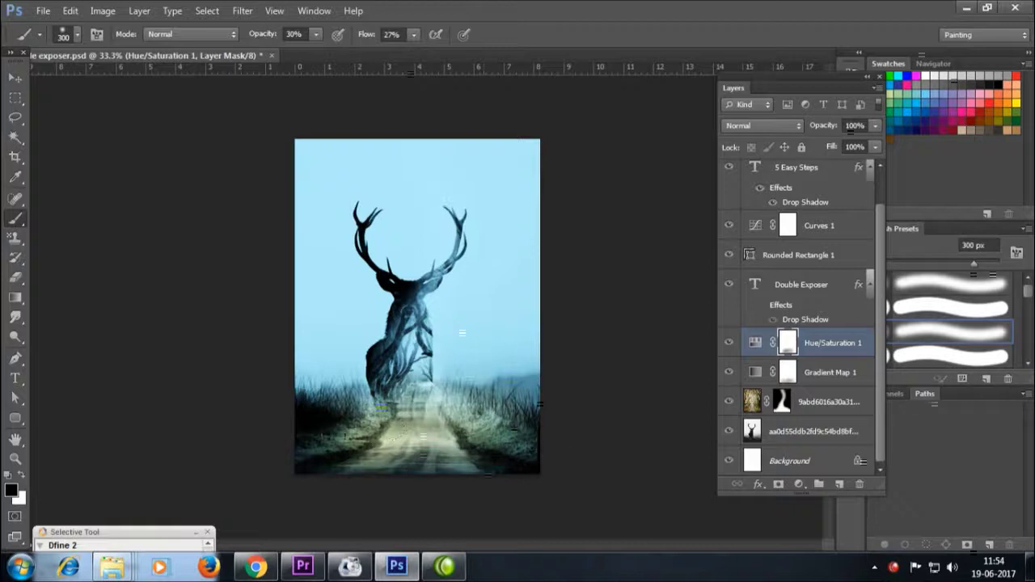
pyautogui.press('[')
pyautogui.press('[')
pyautogui.press('[')
pyautogui.press('[')
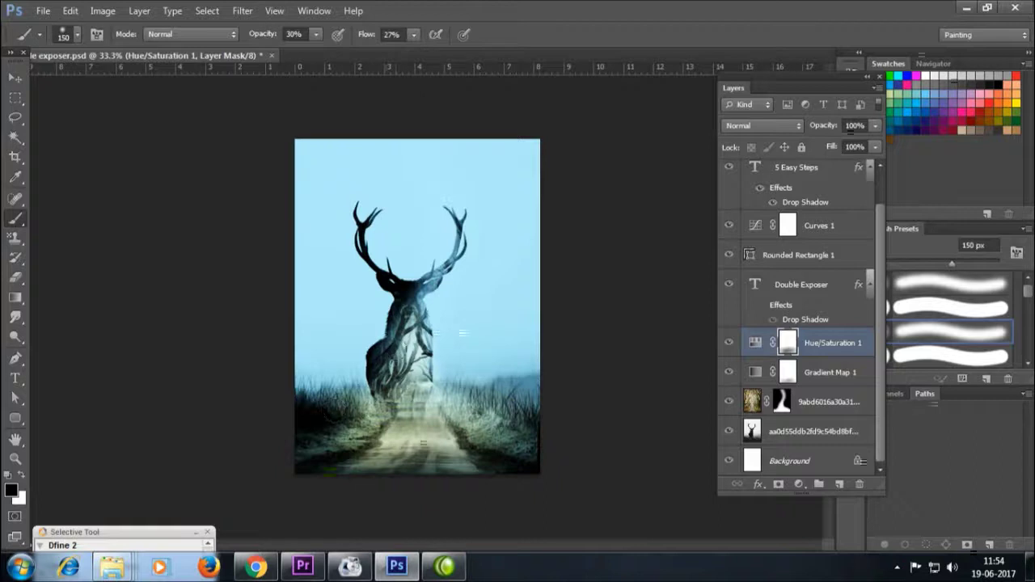
pyautogui.moveTo(409, 343); pyautogui.dragTo(413, 346)
pyautogui.click(789, 374)
pyautogui.press(']')
pyautogui.press(']')
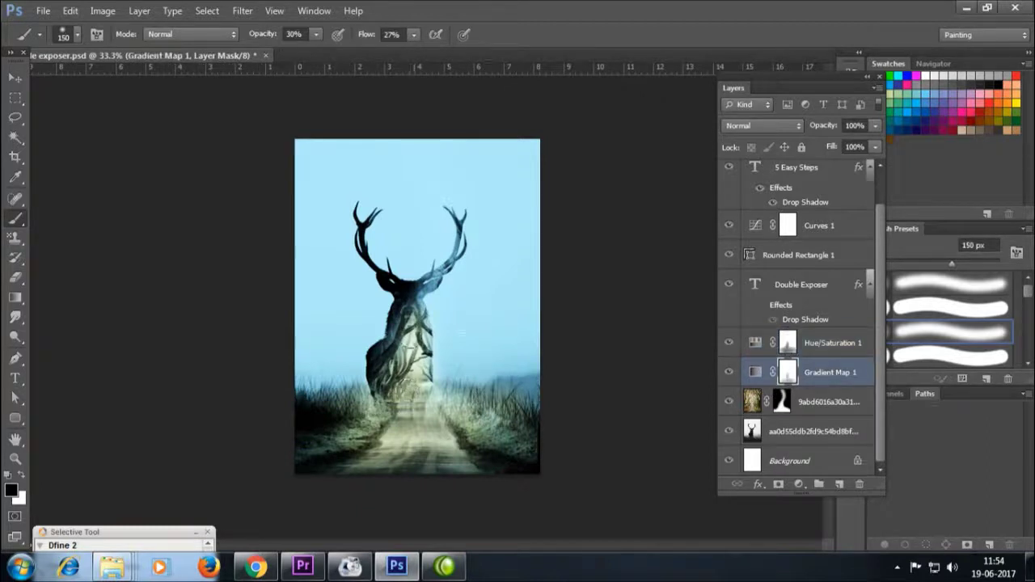
# - Raise brush opacity and flow to 100% and mask the tint off the chest and roadside grass
pyautogui.press('[')
pyautogui.press('[')
pyautogui.press('[')
pyautogui.moveTo(415, 312)
pyautogui.mouseDown()
pyautogui.moveTo(374, 376)
pyautogui.moveTo(429, 378)
pyautogui.mouseUp()
pyautogui.press(']')
pyautogui.press(']')
pyautogui.press(']')
pyautogui.press(']')
pyautogui.press(']')
pyautogui.moveTo(315, 34)
pyautogui.mouseDown()
pyautogui.moveTo(364, 52)
pyautogui.moveTo(540, 73)
pyautogui.mouseUp()
pyautogui.click(413, 34)
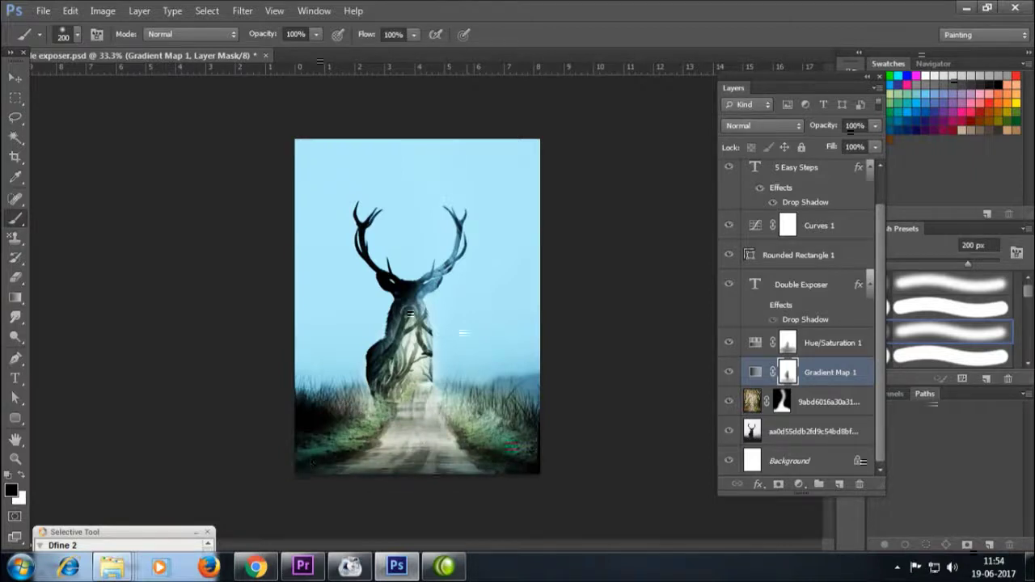
pyautogui.moveTo(781, 402); pyautogui.dragTo(795, 345)
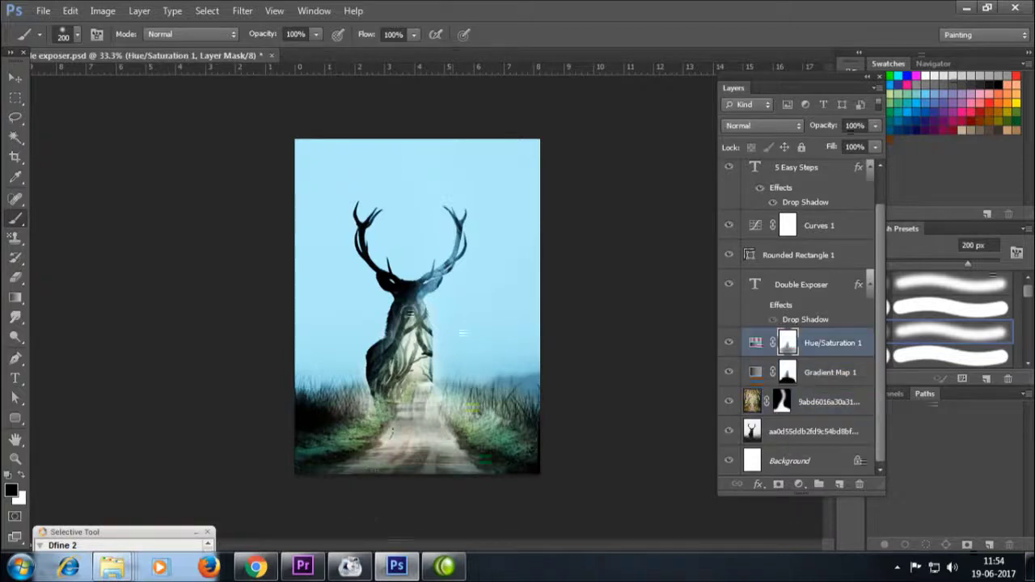
pyautogui.moveTo(493, 437); pyautogui.dragTo(428, 435)
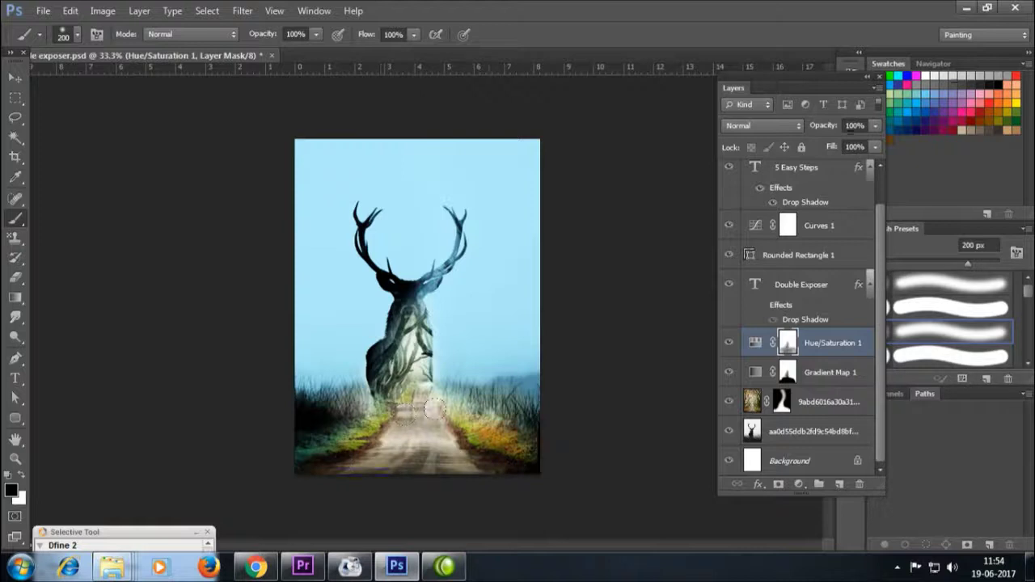
pyautogui.press('[')
pyautogui.press('[')
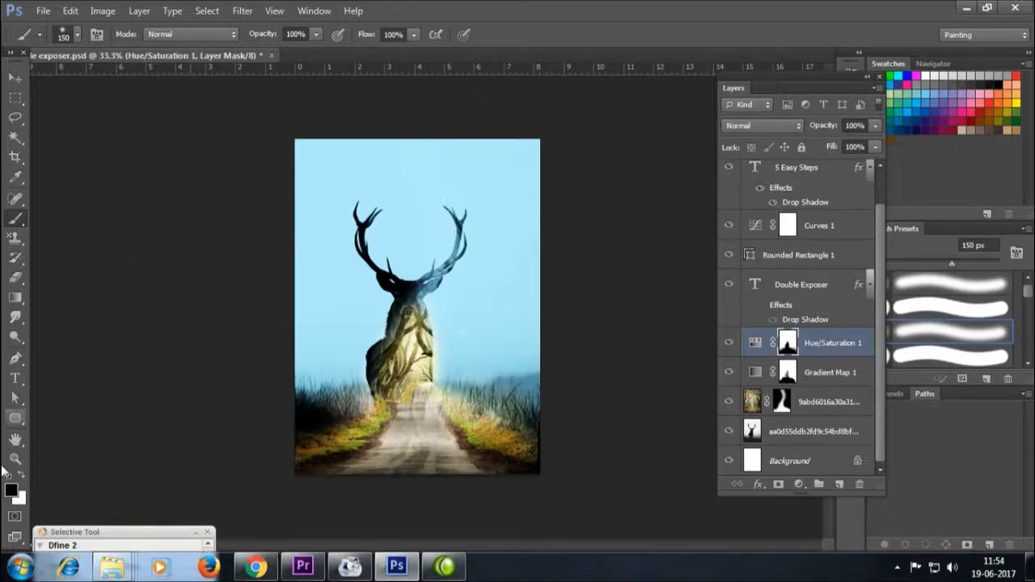
# - With a 50% opacity, 41% flow white brush, paint the Hue/Saturation mask over the right and lower-left grass
pyautogui.click(317, 35)
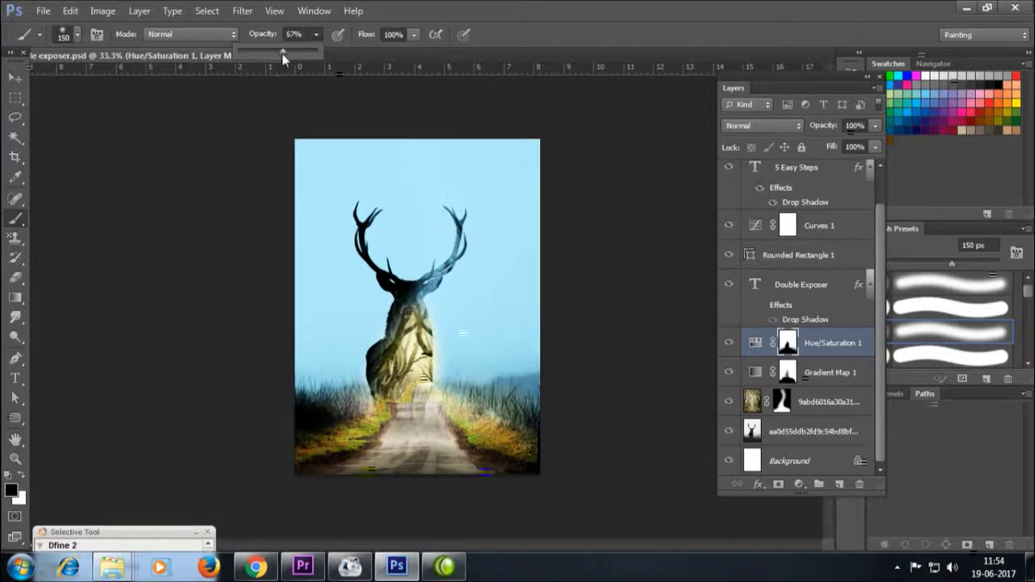
pyautogui.moveTo(417, 37); pyautogui.dragTo(371, 54)
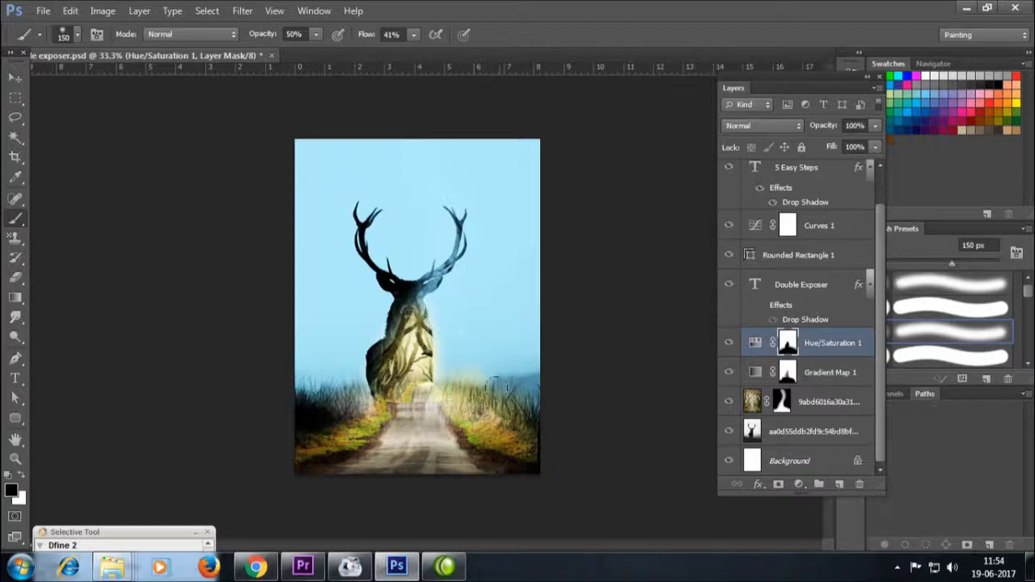
pyautogui.click(22, 475)
pyautogui.moveTo(486, 361)
pyautogui.mouseDown()
pyautogui.moveTo(450, 358)
pyautogui.moveTo(450, 372)
pyautogui.mouseUp()
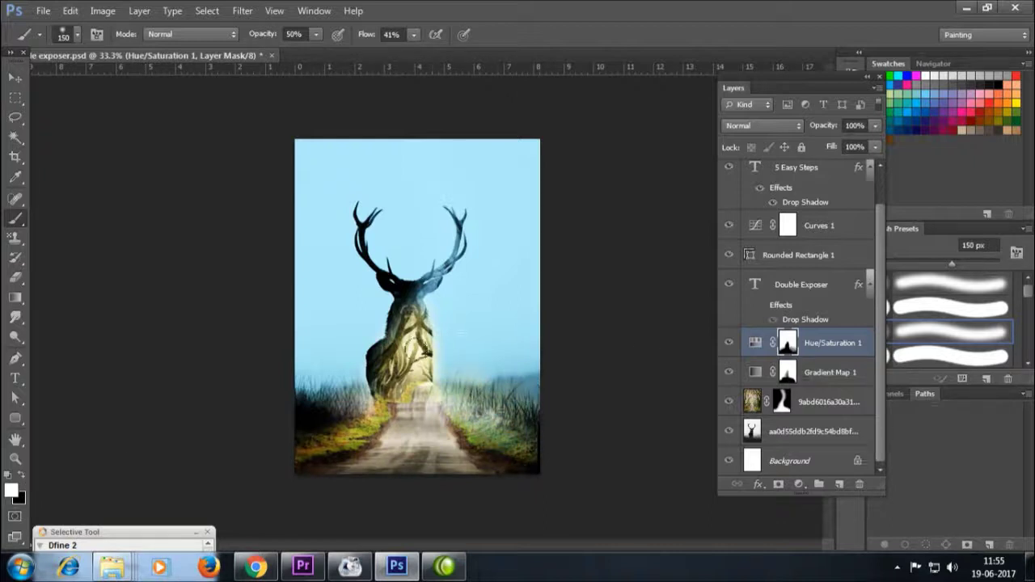
pyautogui.moveTo(330, 423)
pyautogui.mouseDown()
pyautogui.moveTo(307, 429)
pyautogui.moveTo(312, 445)
pyautogui.moveTo(321, 429)
pyautogui.moveTo(306, 402)
pyautogui.mouseUp()
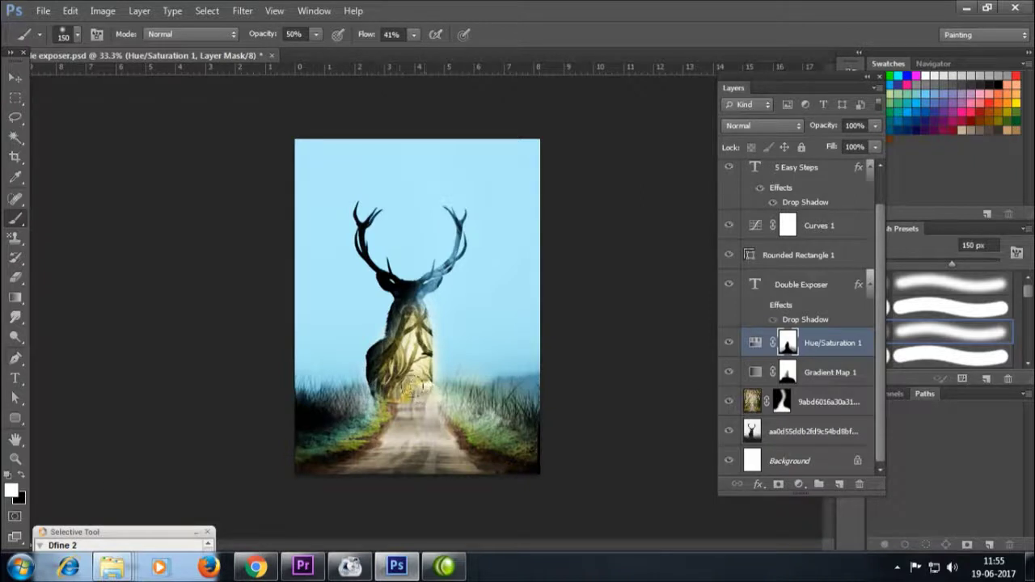
pyautogui.click(21, 474)
pyautogui.click(788, 372)
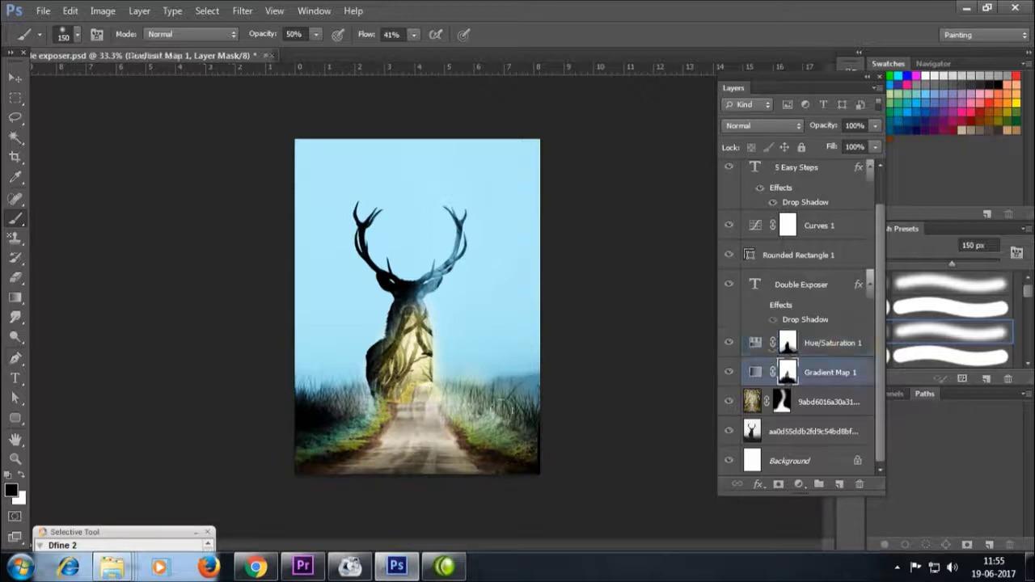